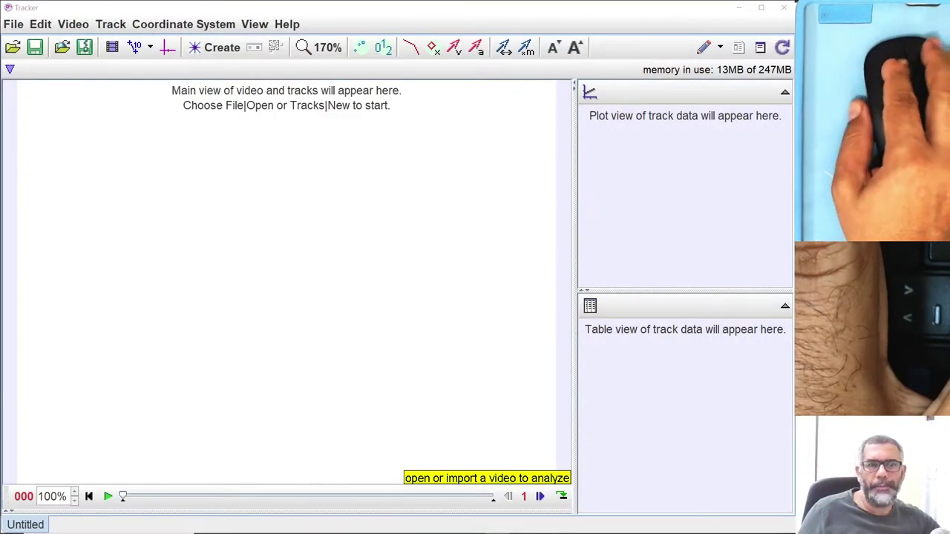
Import the video cart_rolls_down_ramp_1392435654.mov from the DMV folder into Tracker and dismiss the frame durations notice
{"action": "left_click_drag", "start_coordinate": [794, 82], "coordinate": [609, 130]}
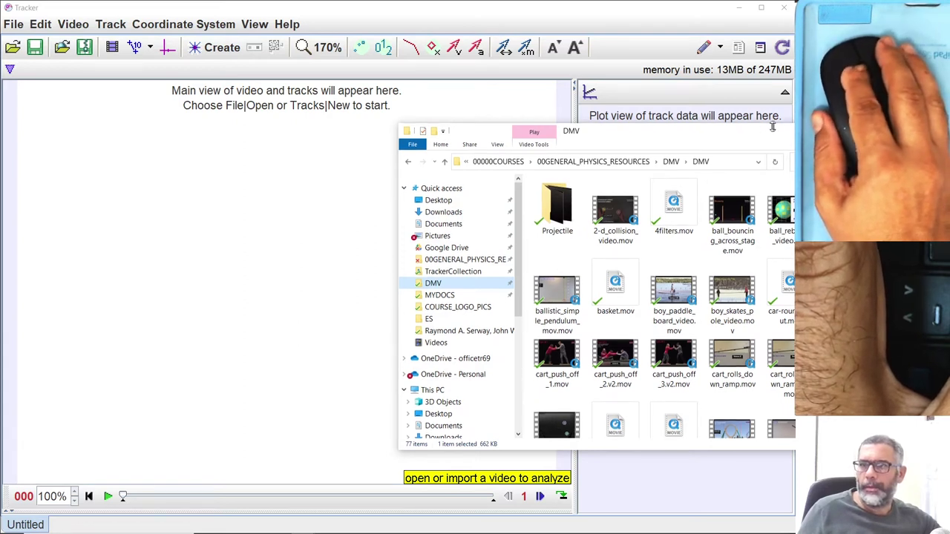
{"action": "left_click_drag", "start_coordinate": [775, 126], "coordinate": [725, 121]}
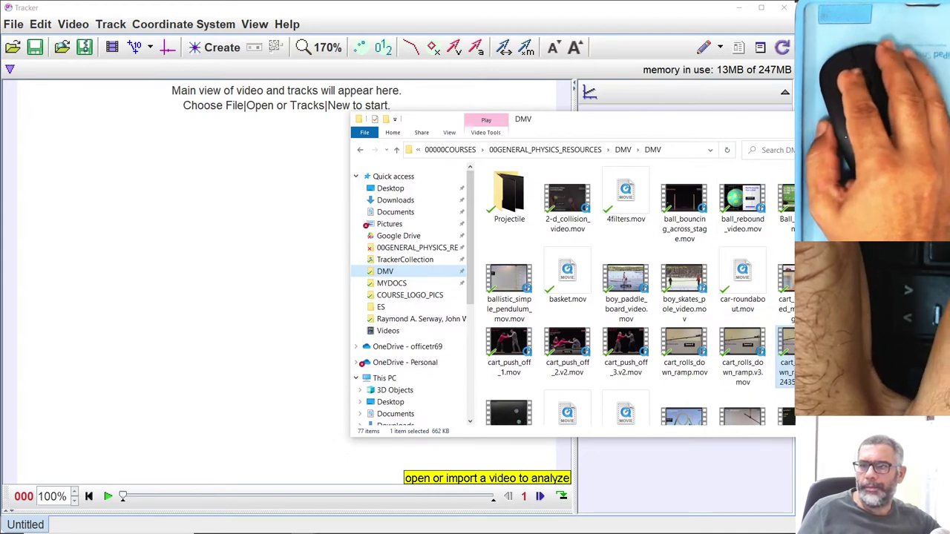
{"action": "left_click_drag", "start_coordinate": [785, 349], "coordinate": [185, 295]}
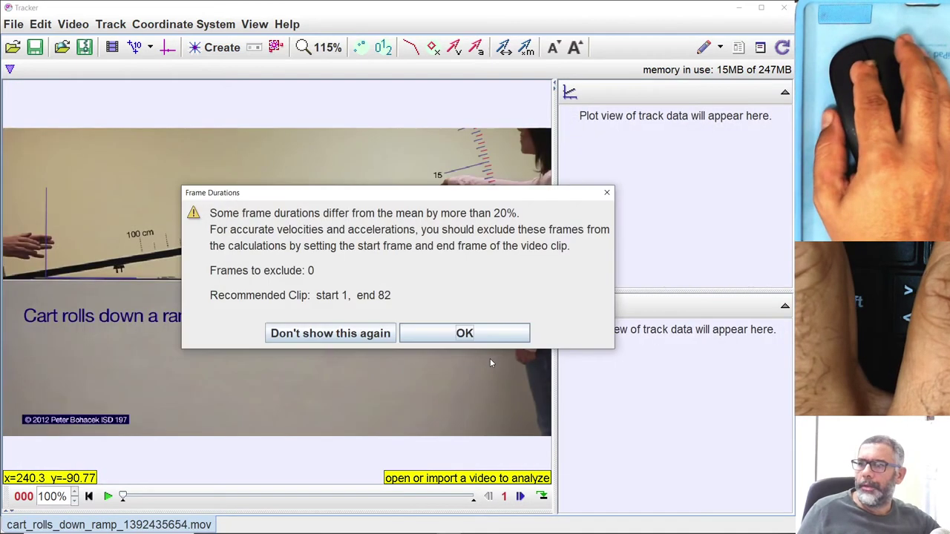
{"action": "left_click", "coordinate": [458, 337]}
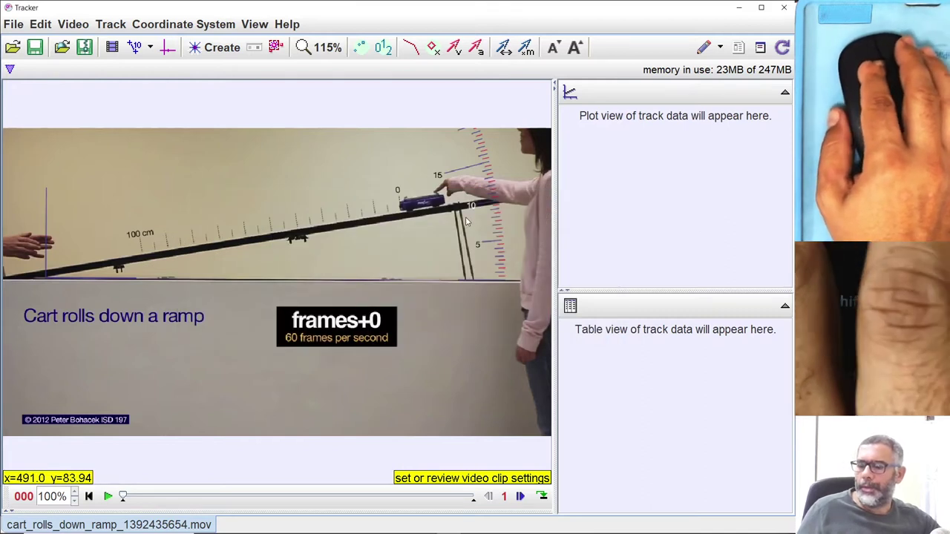
Play the cart video to review the motion and rewind it to the first frame
{"action": "scroll", "coordinate": [321, 221], "scroll_direction": "down", "scroll_amount": 1}
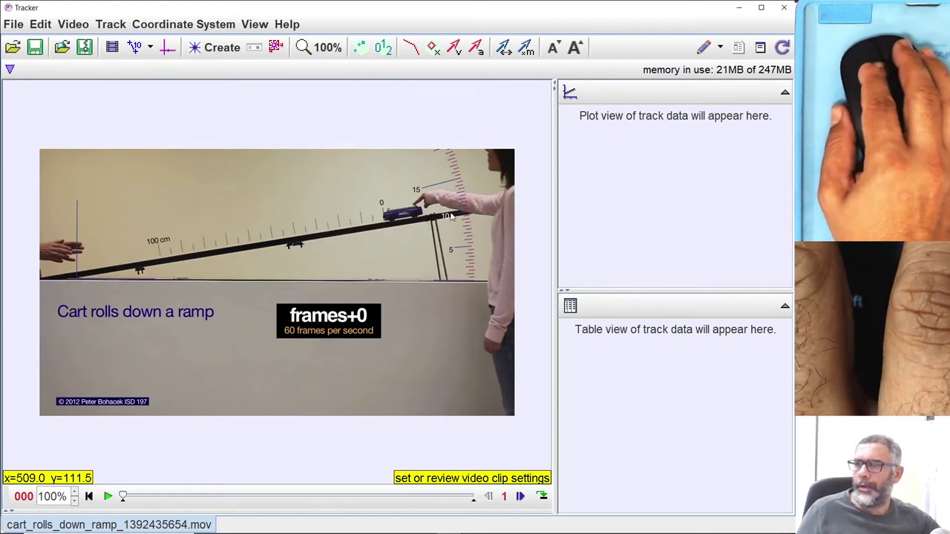
{"action": "left_click", "coordinate": [109, 497]}
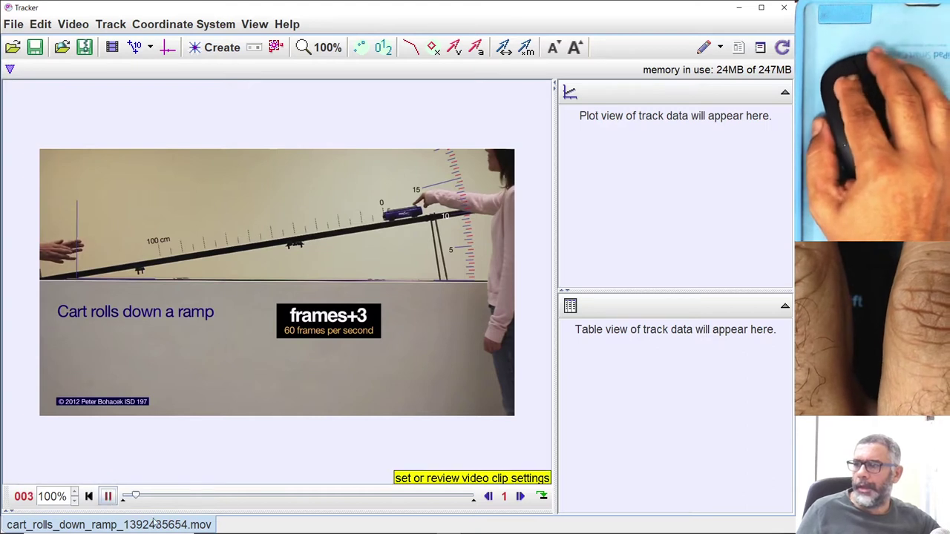
{"action": "left_click", "coordinate": [89, 496]}
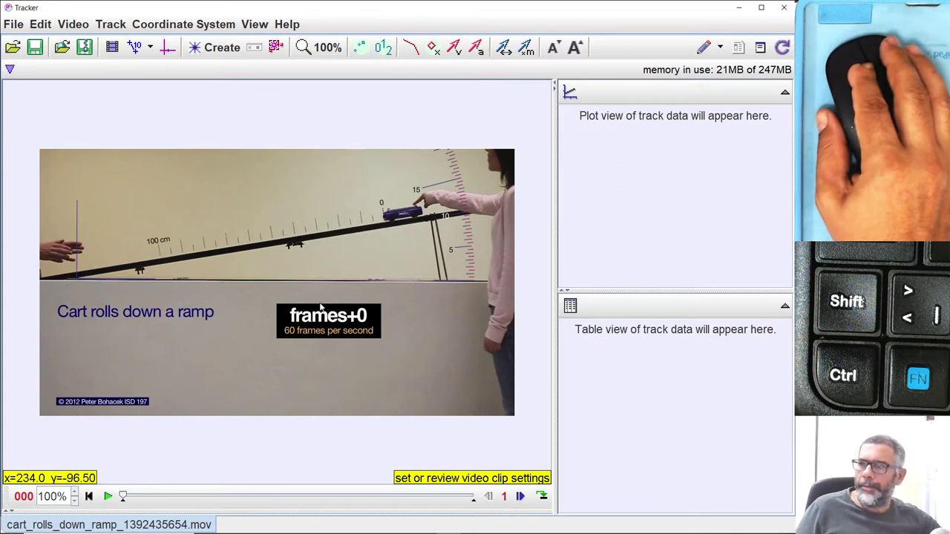
Show the coordinate axes and place their origin at the ramp's foot where the blue reference lines meet, at about pixel (74.95, 263.0)
{"action": "left_click", "coordinate": [168, 47]}
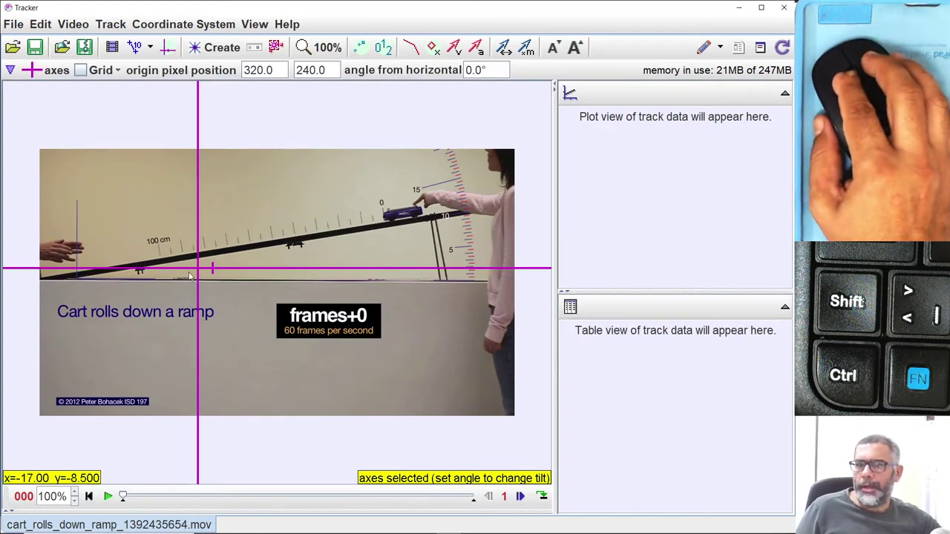
{"action": "left_click_drag", "start_coordinate": [203, 271], "coordinate": [208, 307]}
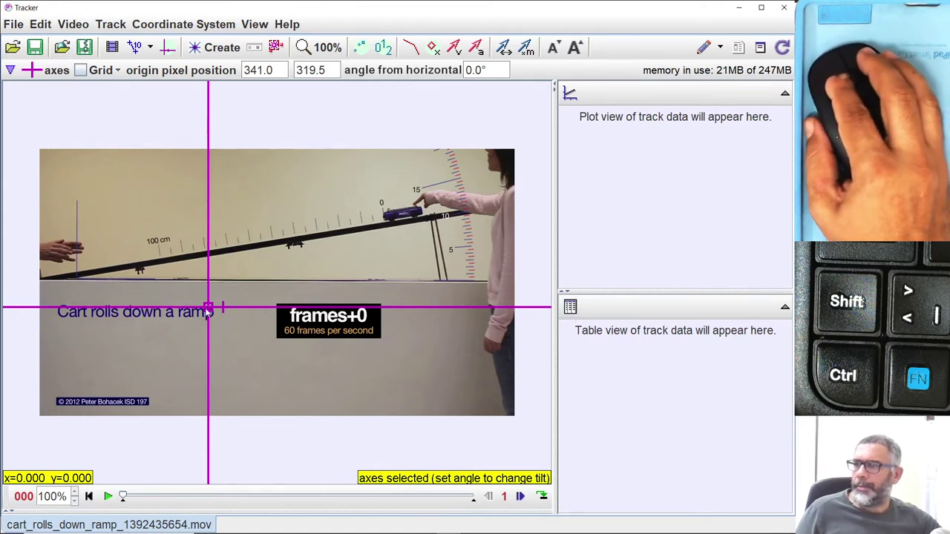
{"action": "left_click_drag", "start_coordinate": [209, 307], "coordinate": [75, 294]}
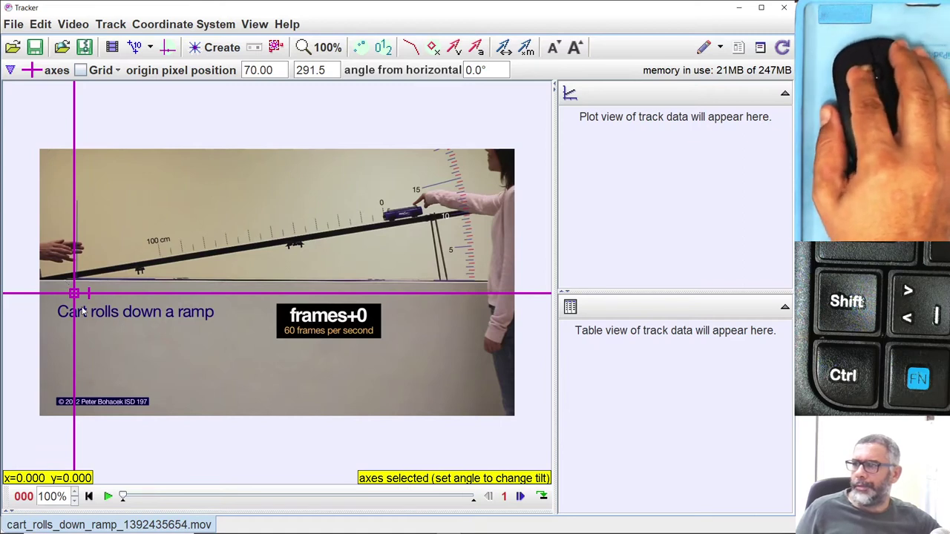
{"action": "scroll", "coordinate": [82, 308], "scroll_direction": "up", "scroll_amount": 4}
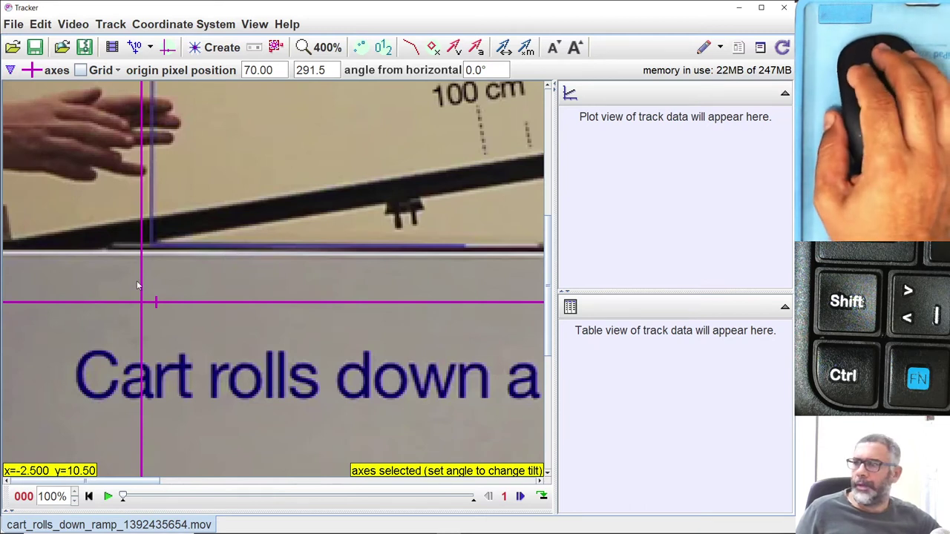
{"action": "scroll", "coordinate": [137, 282], "scroll_direction": "up", "scroll_amount": 2}
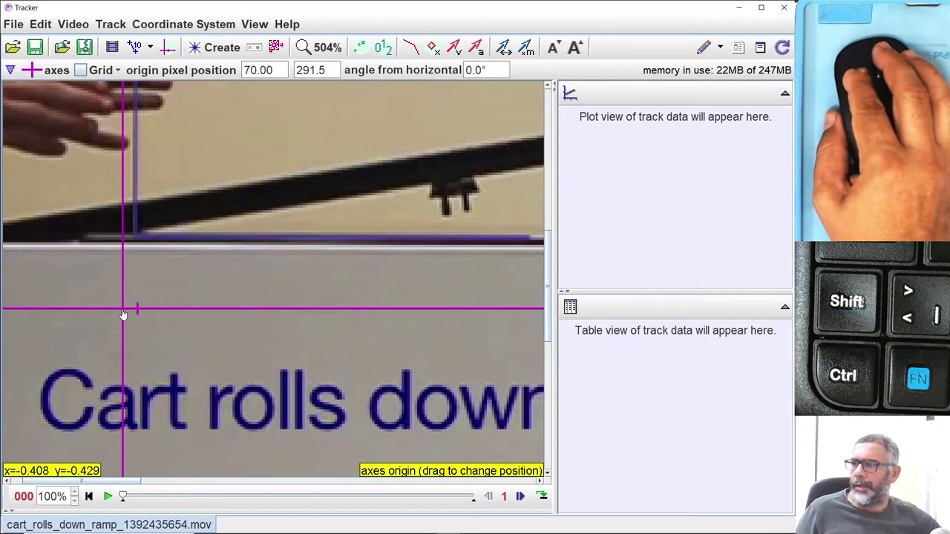
{"action": "left_click_drag", "start_coordinate": [123, 310], "coordinate": [136, 241]}
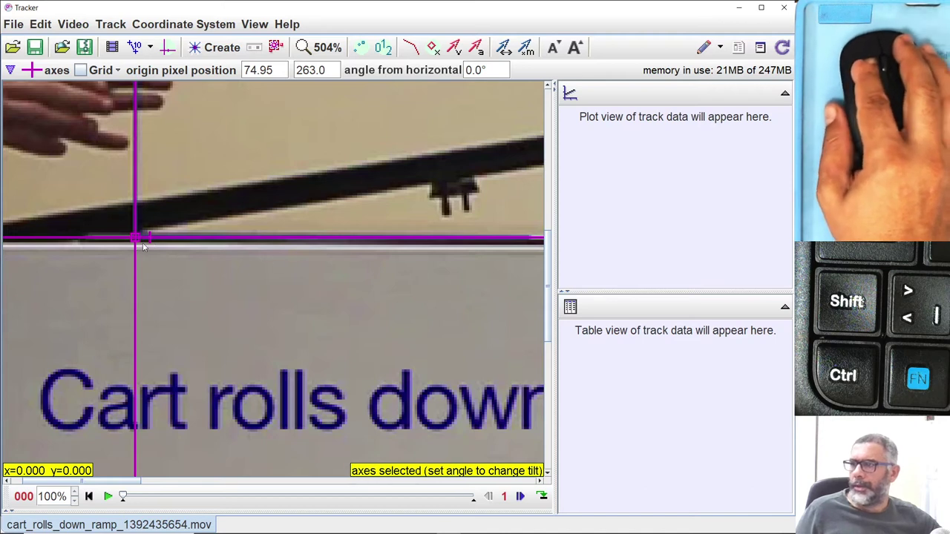
Tilt the x-axis along the ramp, about 9.3° from horizontal, and hide the axes
{"action": "scroll", "coordinate": [170, 250], "scroll_direction": "down", "scroll_amount": 8}
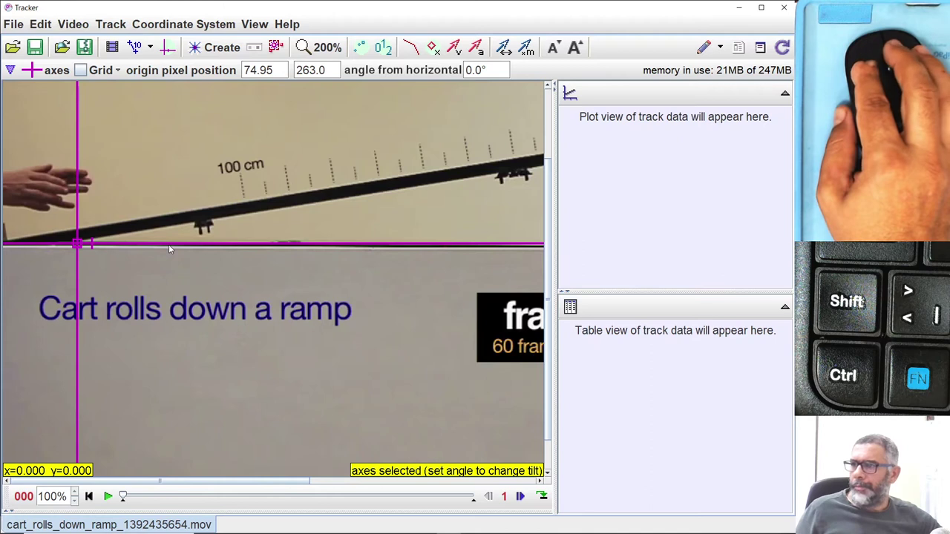
{"action": "scroll", "coordinate": [168, 247], "scroll_direction": "down", "scroll_amount": 1}
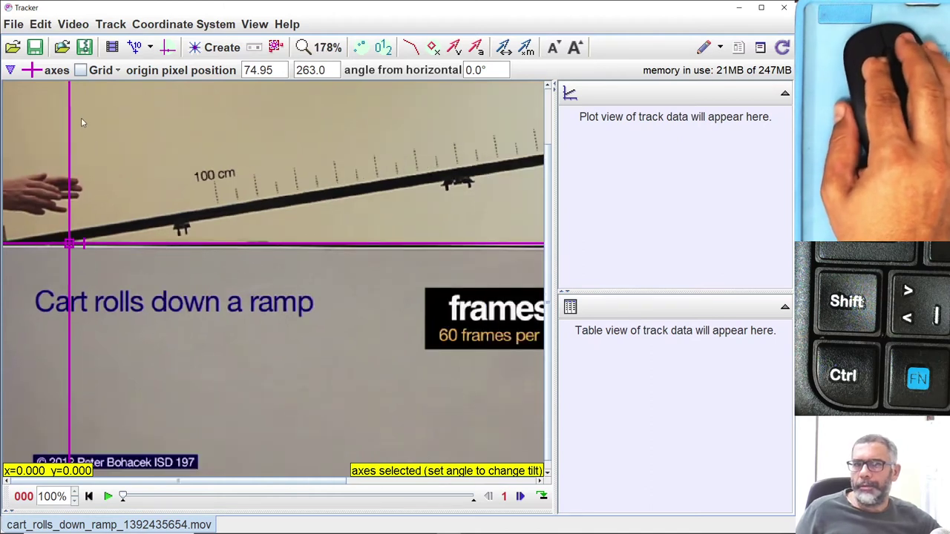
{"action": "scroll", "coordinate": [327, 205], "scroll_direction": "down", "scroll_amount": 4}
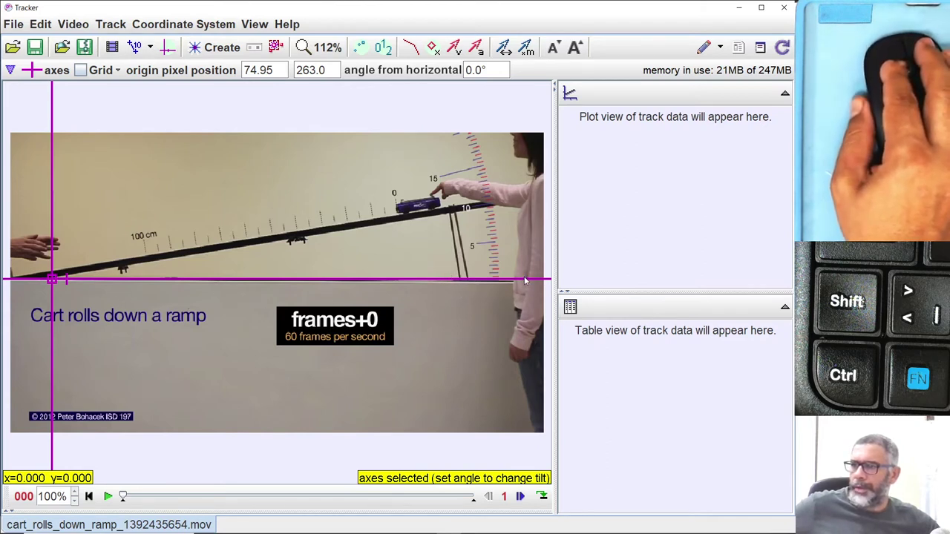
{"action": "left_click_drag", "start_coordinate": [522, 282], "coordinate": [516, 208]}
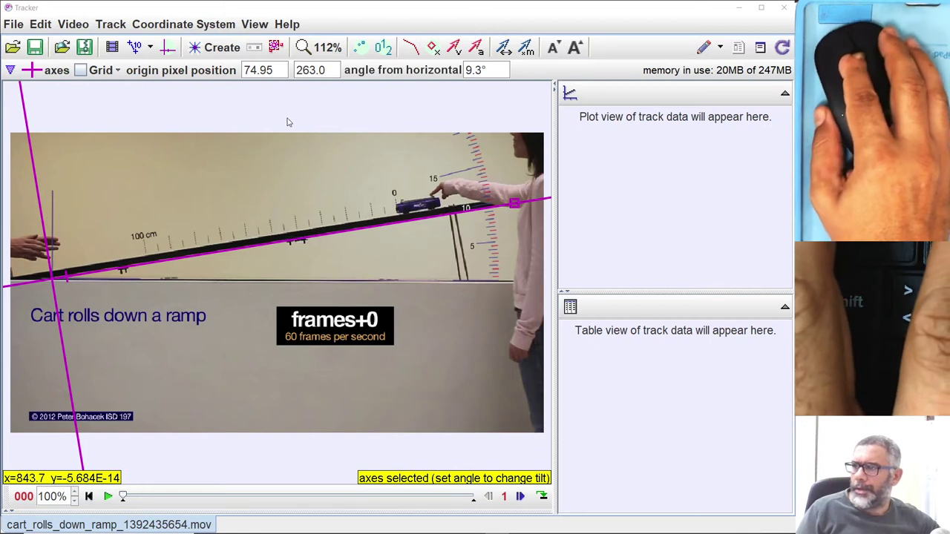
{"action": "left_click", "coordinate": [168, 48]}
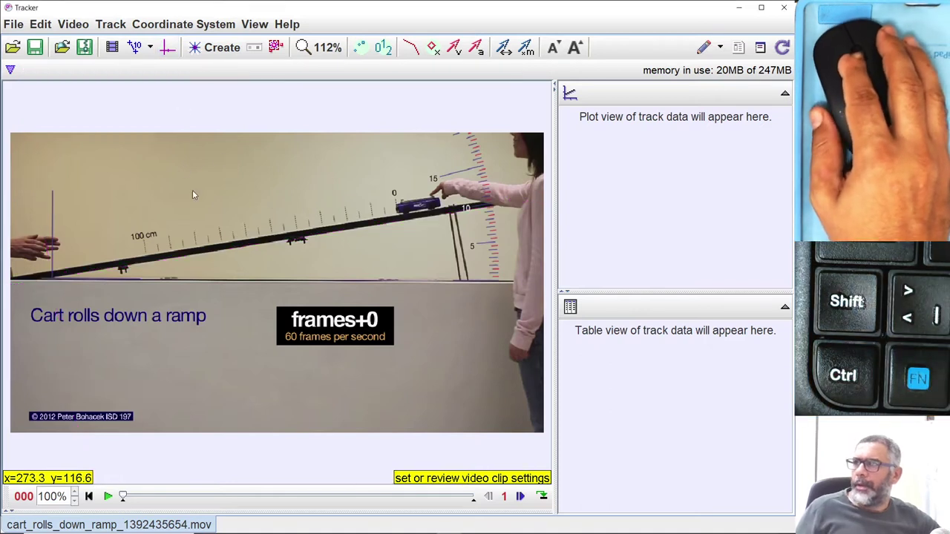
Create a calibration stick with its ends at the ramp scale's 0 and 100 cm marks
{"action": "left_click", "coordinate": [150, 49]}
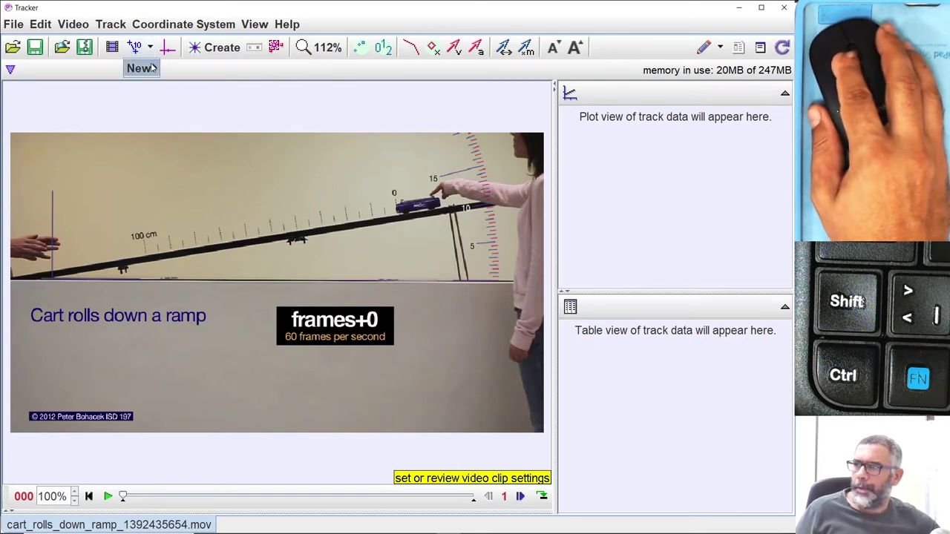
{"action": "mouse_move", "coordinate": [145, 68]}
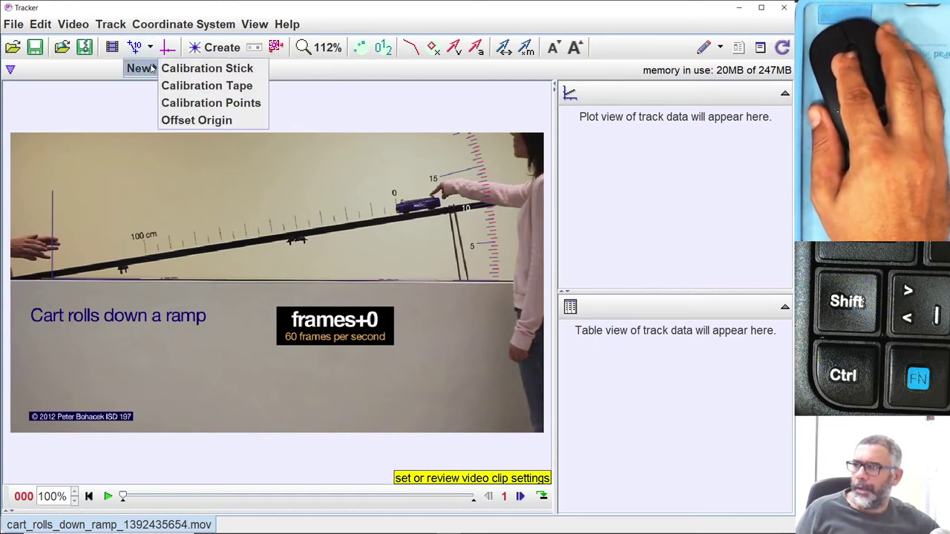
{"action": "left_click", "coordinate": [210, 69]}
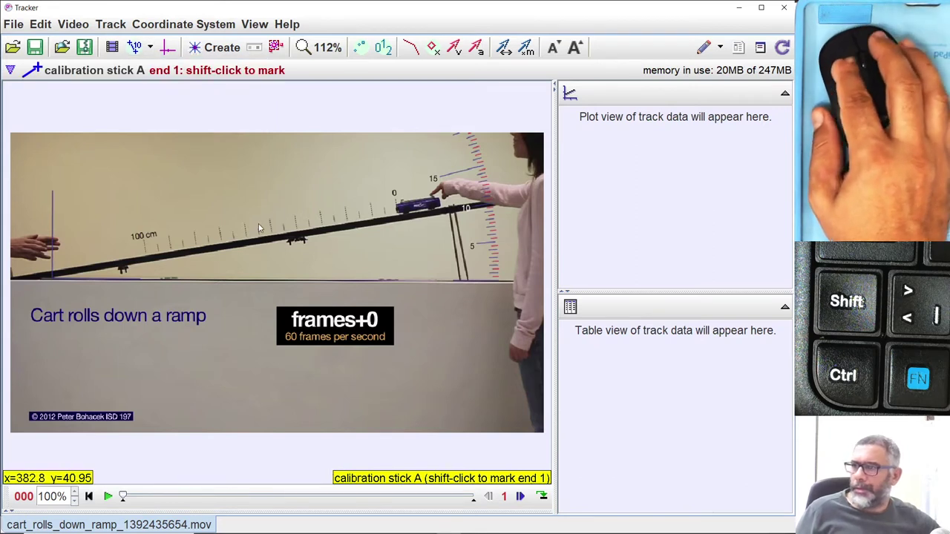
{"action": "scroll", "coordinate": [380, 244], "scroll_direction": "up", "scroll_amount": 1}
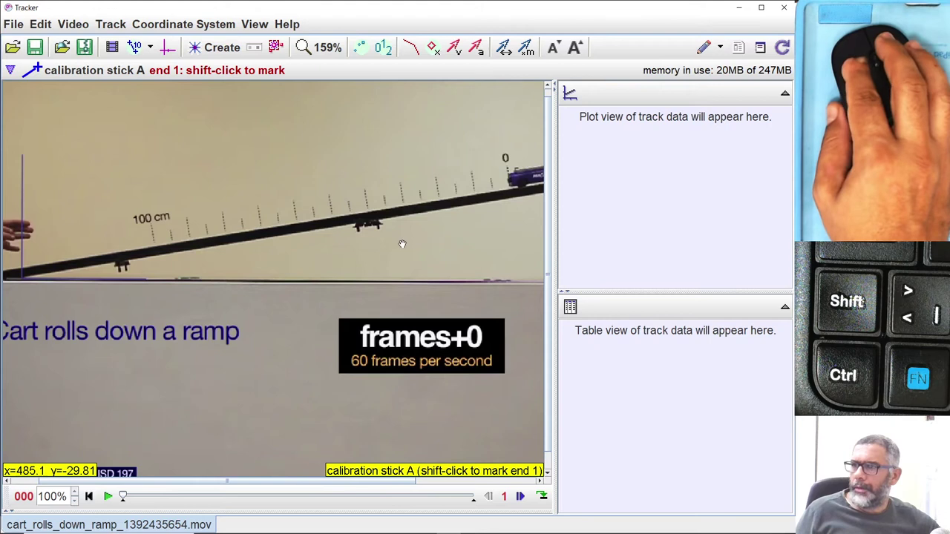
{"action": "left_click_drag", "start_coordinate": [401, 244], "coordinate": [345, 253]}
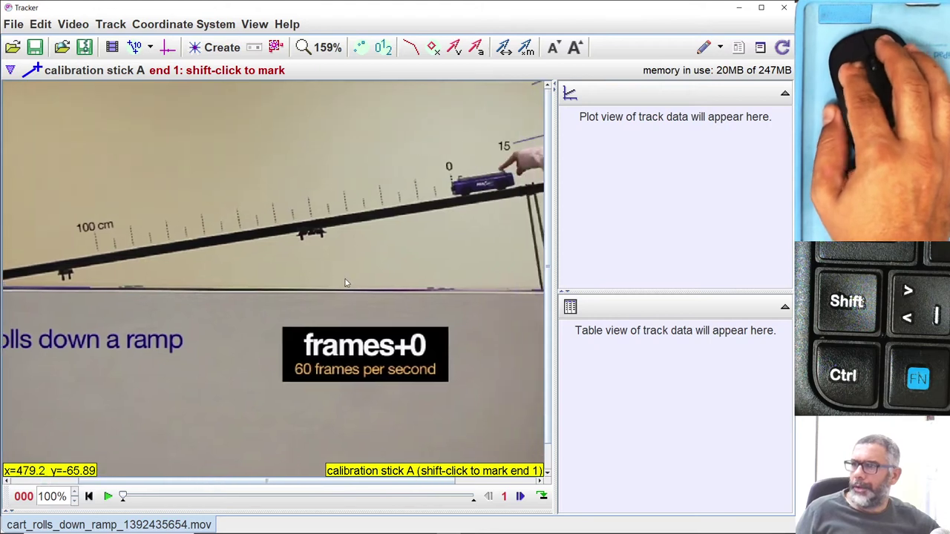
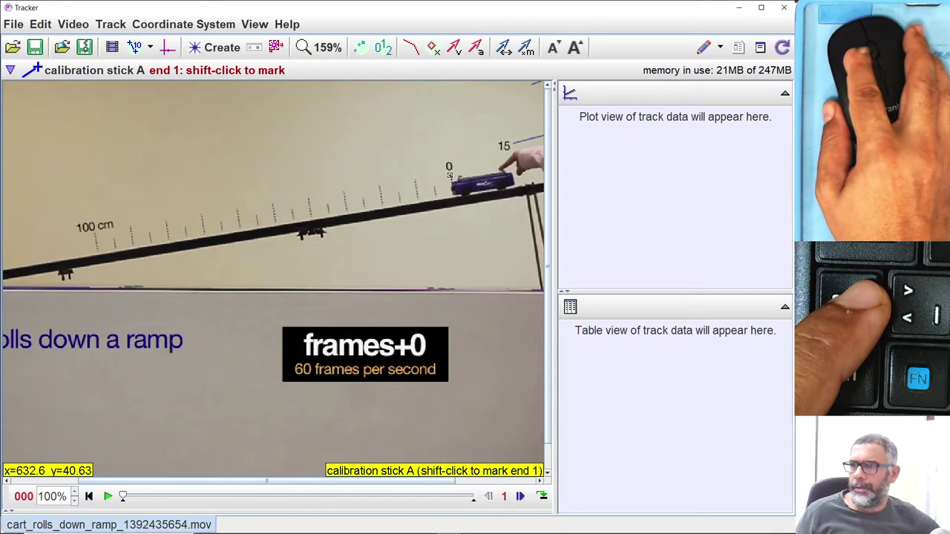
{"action": "left_click", "coordinate": [450, 175], "text": "shift"}
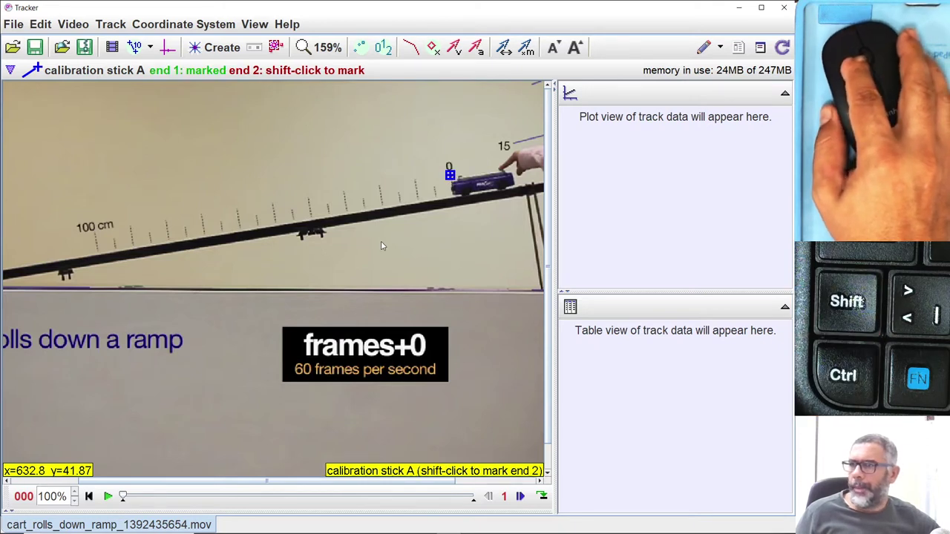
{"action": "scroll", "coordinate": [430, 215], "scroll_direction": "left", "scroll_amount": 2}
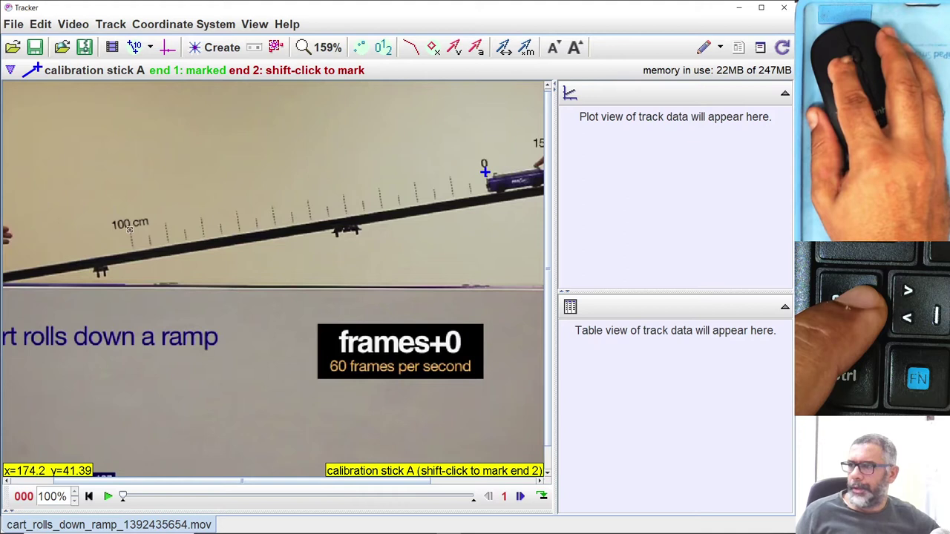
{"action": "left_click", "coordinate": [130, 230], "text": "shift"}
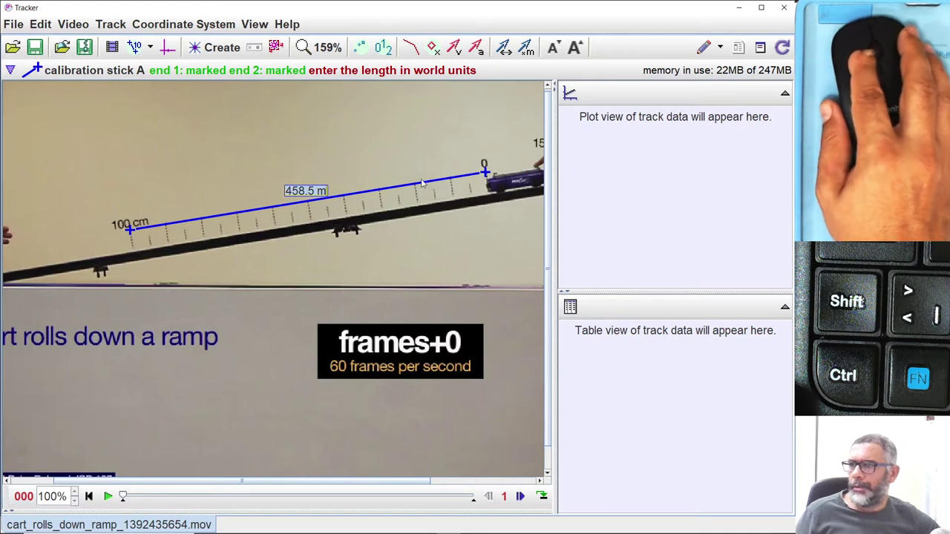
Set the calibration stick's length to 1 m
{"action": "left_click", "coordinate": [311, 195]}
{"action": "type", "text": "1"}
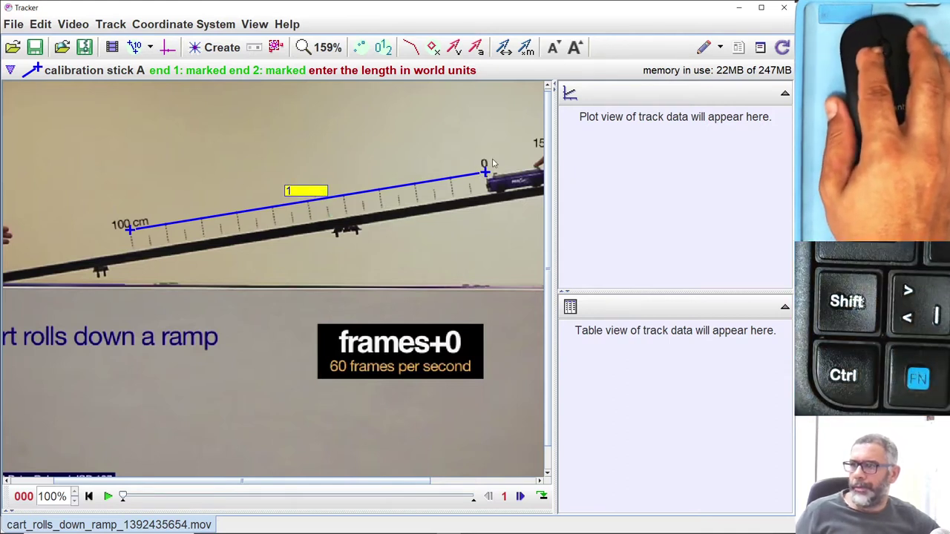
{"action": "key", "text": "Return"}
{"action": "left_click", "coordinate": [361, 197]}
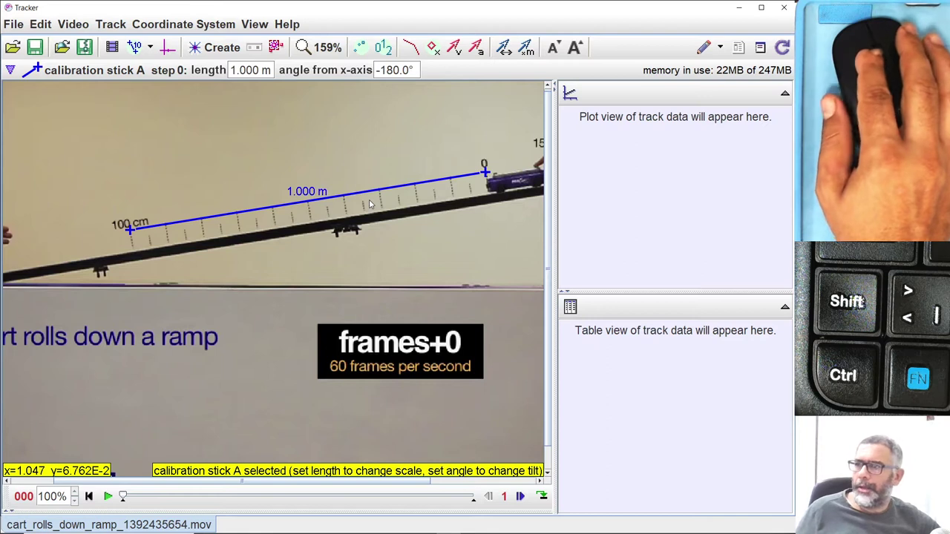
Check the calibration stick against the ramp scale and hide it from the video view
{"action": "scroll", "coordinate": [369, 204], "scroll_direction": "down", "scroll_amount": 3}
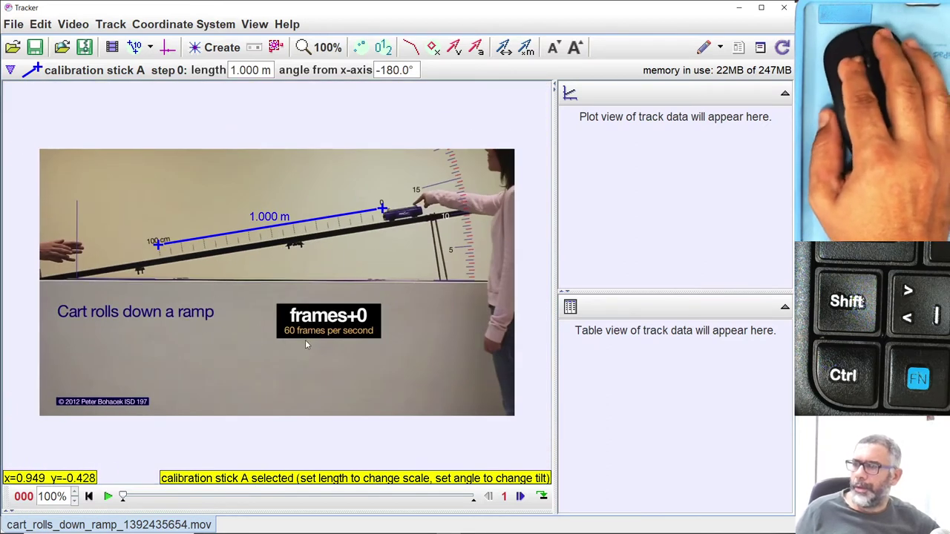
{"action": "scroll", "coordinate": [338, 344], "scroll_direction": "up", "scroll_amount": 1}
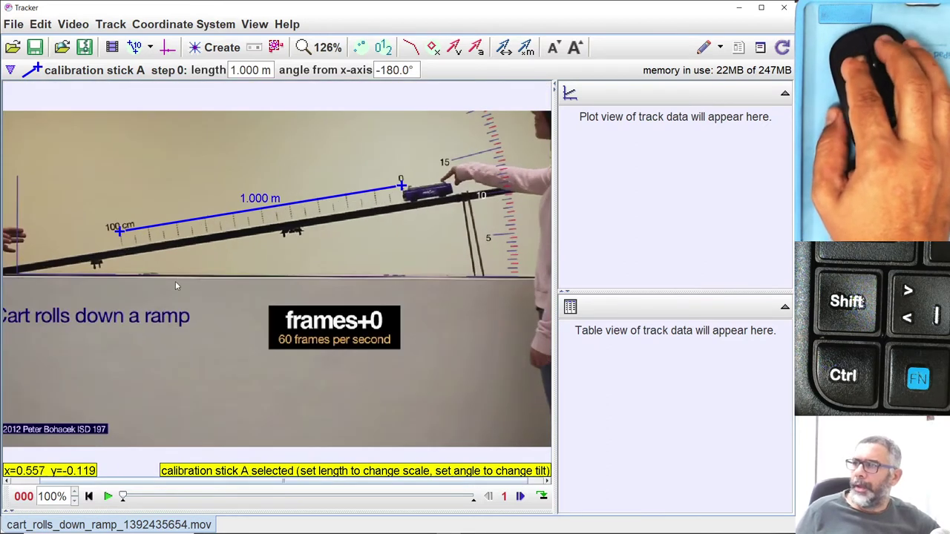
{"action": "left_click", "coordinate": [121, 236]}
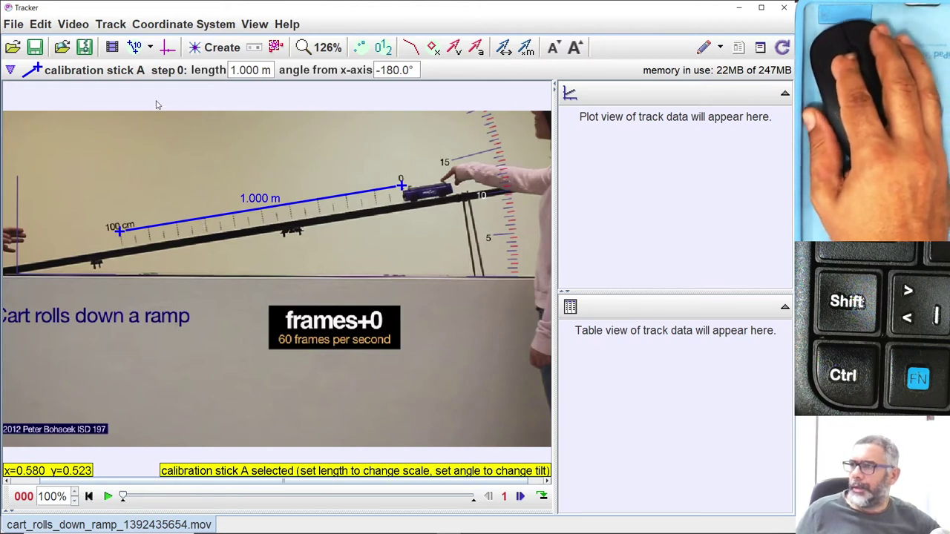
{"action": "left_click", "coordinate": [134, 47]}
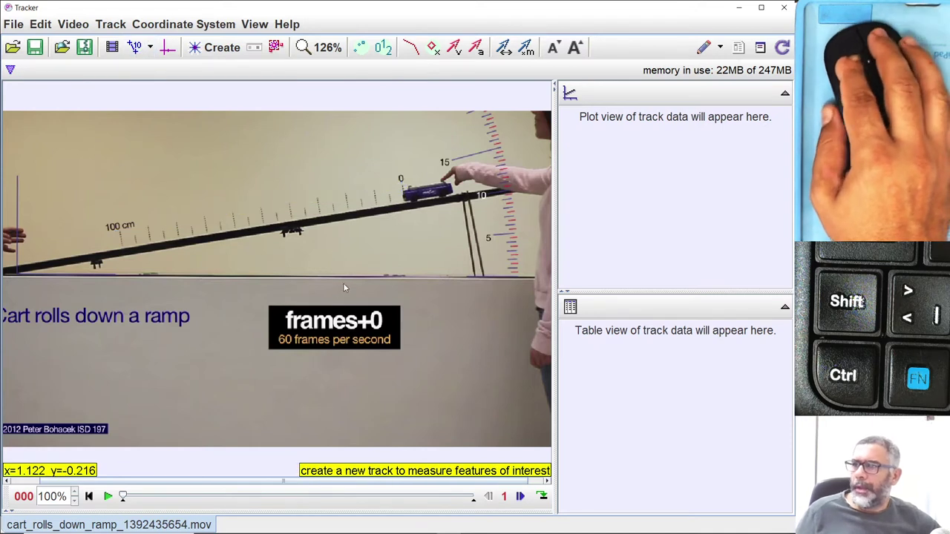
{"action": "scroll", "coordinate": [343, 288], "scroll_direction": "down", "scroll_amount": 1}
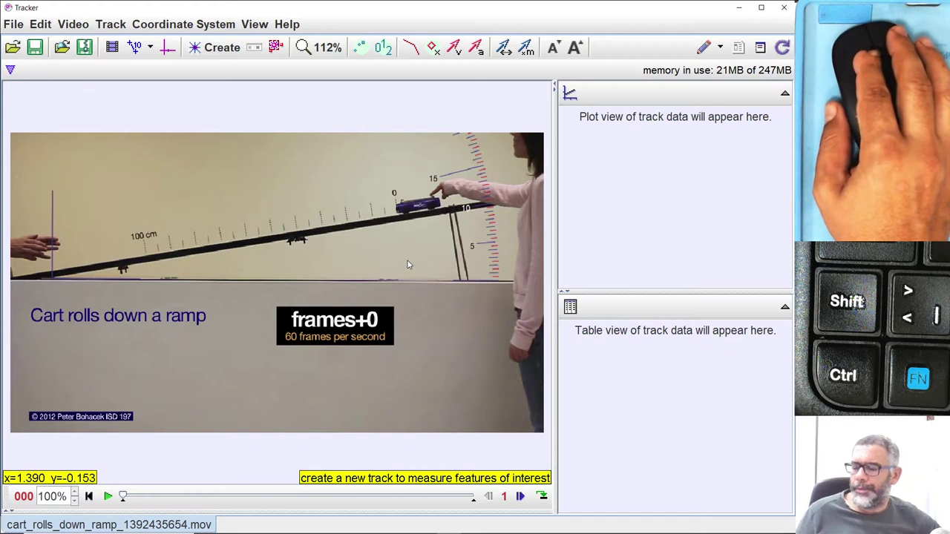
{"action": "scroll", "coordinate": [407, 262], "scroll_direction": "up", "scroll_amount": 1}
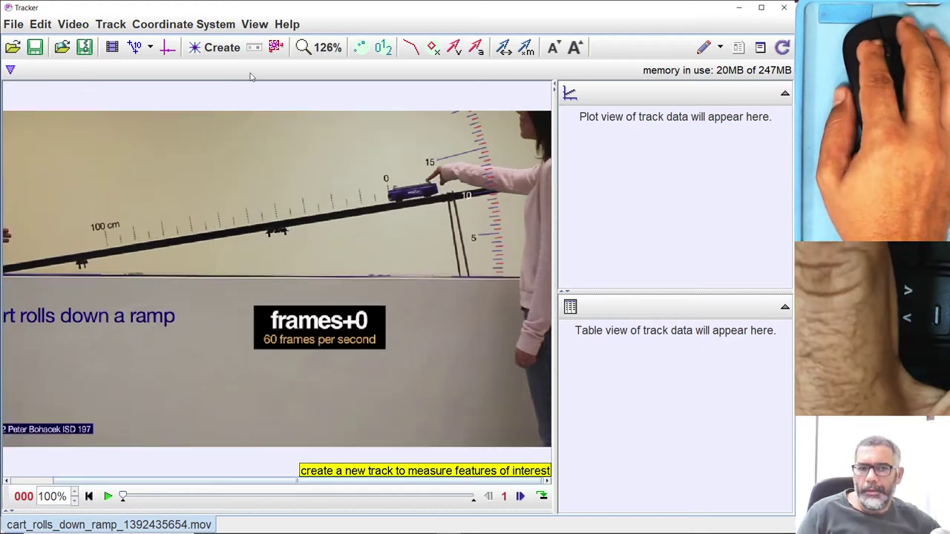
Create a point mass track and place its track control clear of the video's corner
{"action": "left_click", "coordinate": [219, 49]}
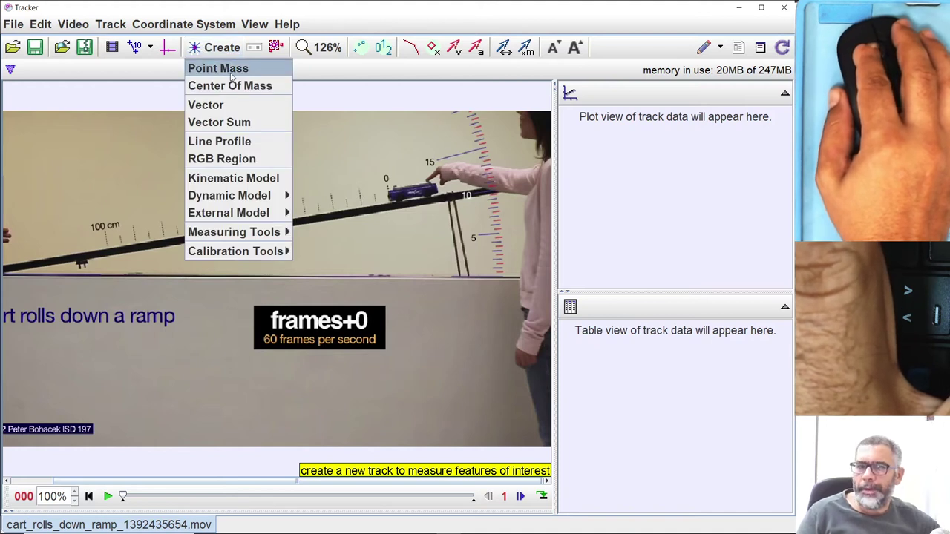
{"action": "left_click", "coordinate": [222, 72]}
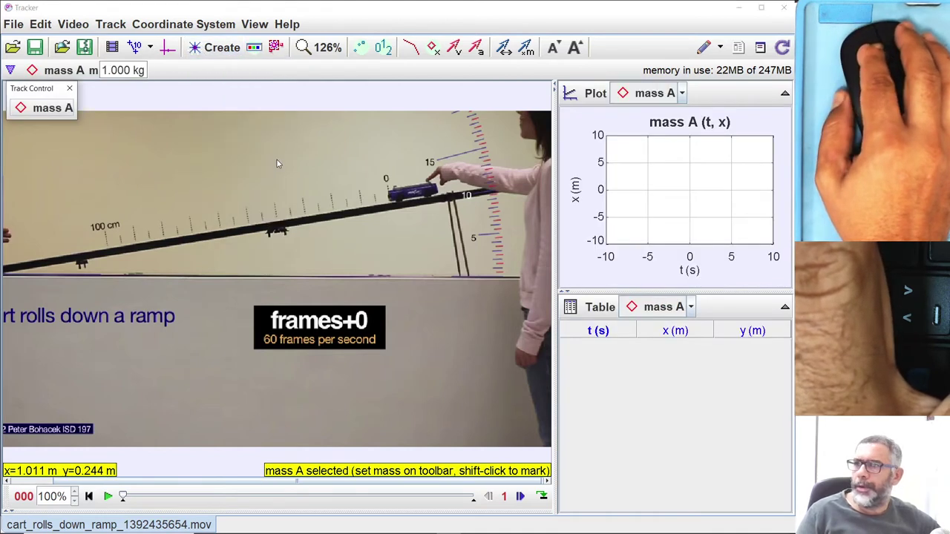
{"action": "left_click_drag", "start_coordinate": [36, 96], "coordinate": [74, 127]}
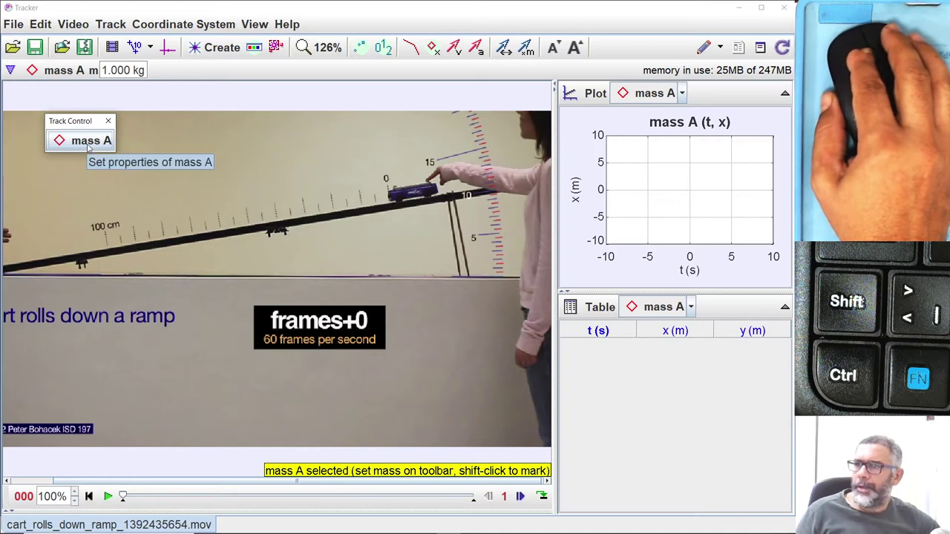
Rename the point mass track as cart
{"action": "scroll", "coordinate": [412, 192], "scroll_direction": "up", "scroll_amount": 3}
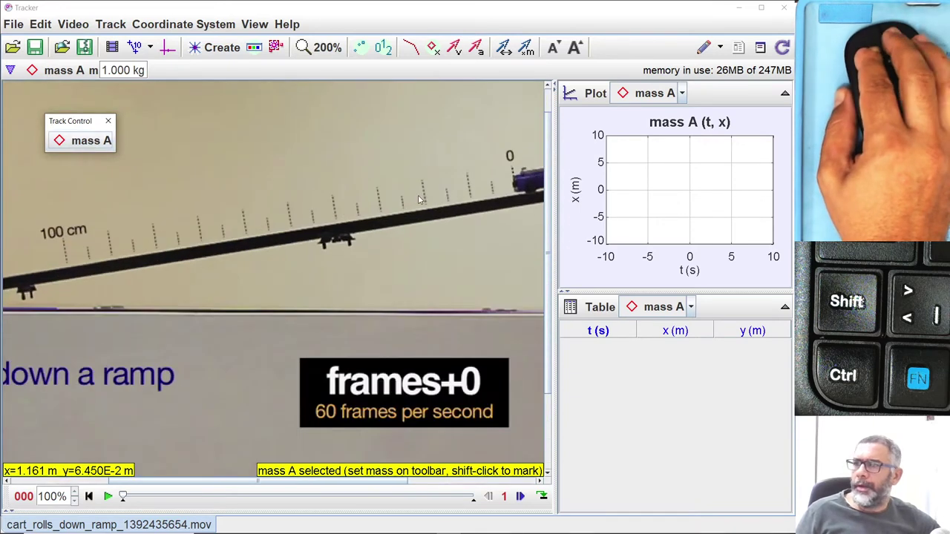
{"action": "left_click_drag", "start_coordinate": [464, 234], "coordinate": [336, 258]}
{"action": "key", "text": "Right"}
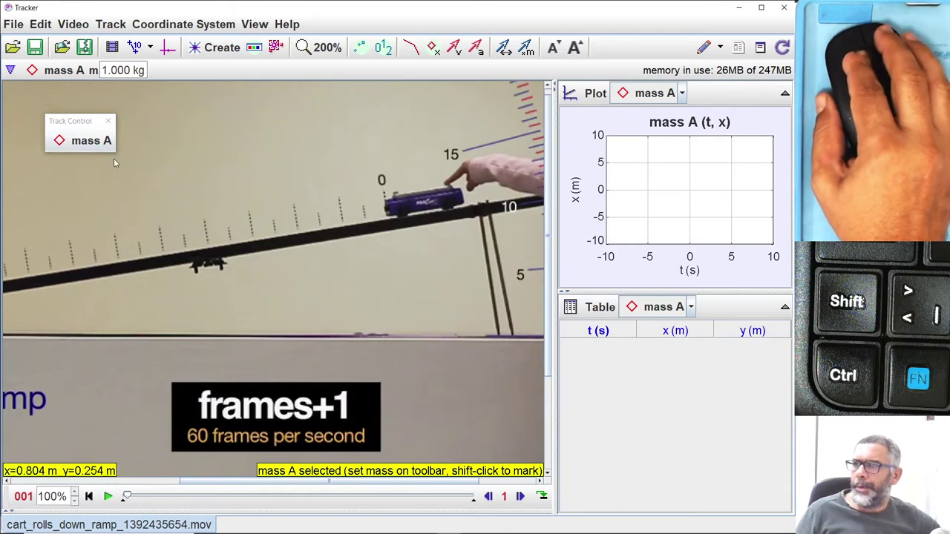
{"action": "scroll", "coordinate": [432, 231], "scroll_direction": "up", "scroll_amount": 3}
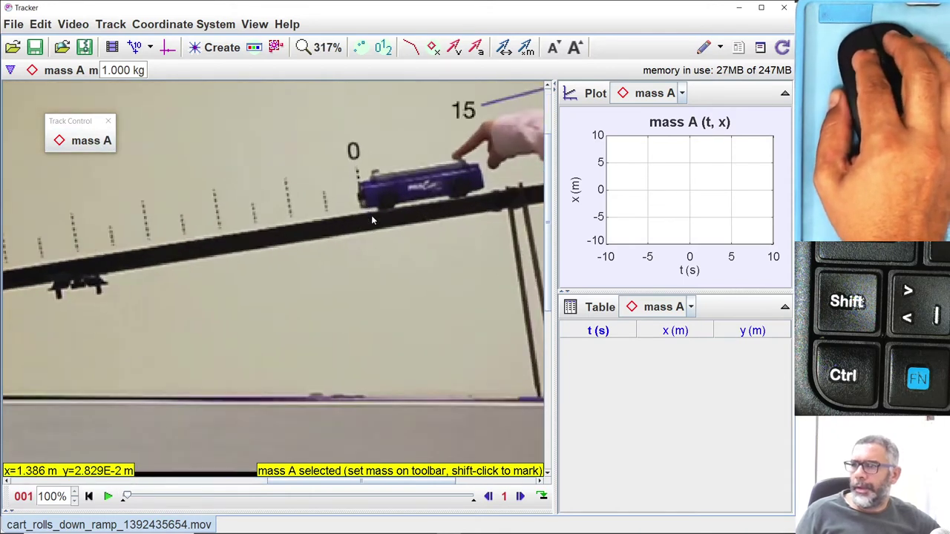
{"action": "left_click", "coordinate": [82, 143]}
{"action": "left_click", "coordinate": [82, 142]}
{"action": "left_click", "coordinate": [82, 162]}
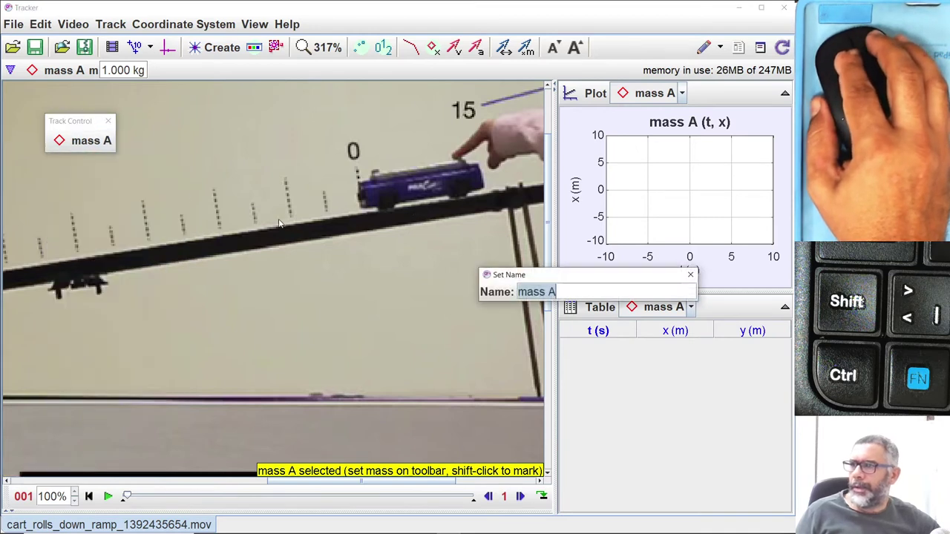
{"action": "type", "text": "cart"}
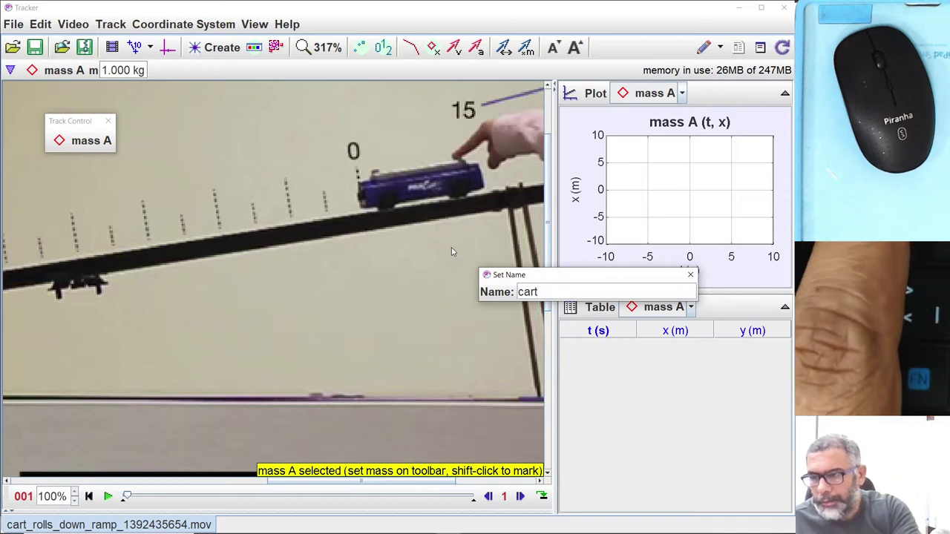
{"action": "key", "text": "Return"}
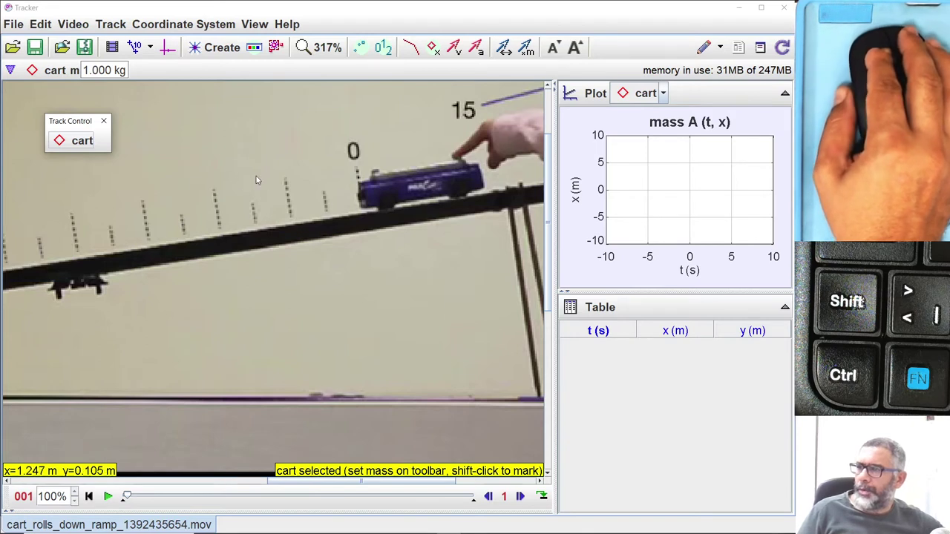
Return the video to frame 0 with the cart's front end in close view
{"action": "scroll", "coordinate": [335, 187], "scroll_direction": "up", "scroll_amount": 4}
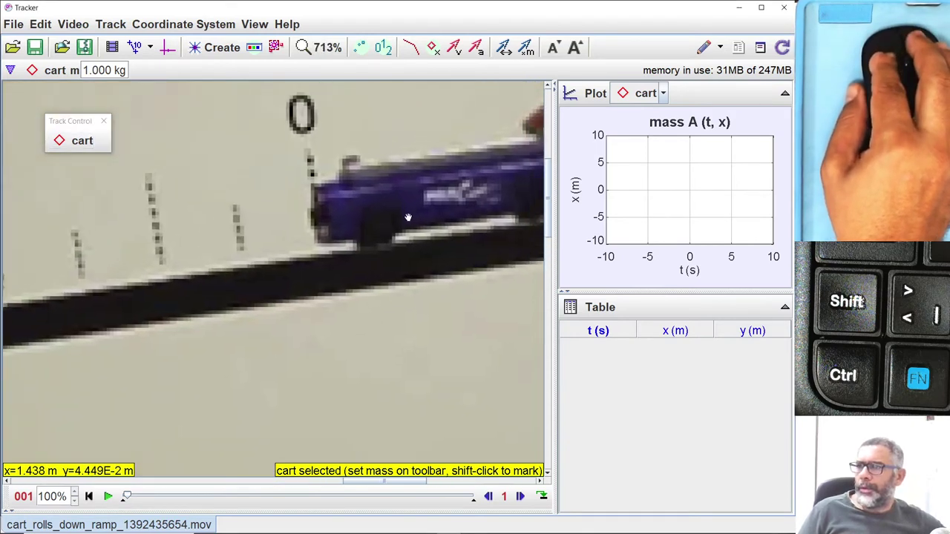
{"action": "scroll", "coordinate": [408, 217], "scroll_direction": "down", "scroll_amount": 2}
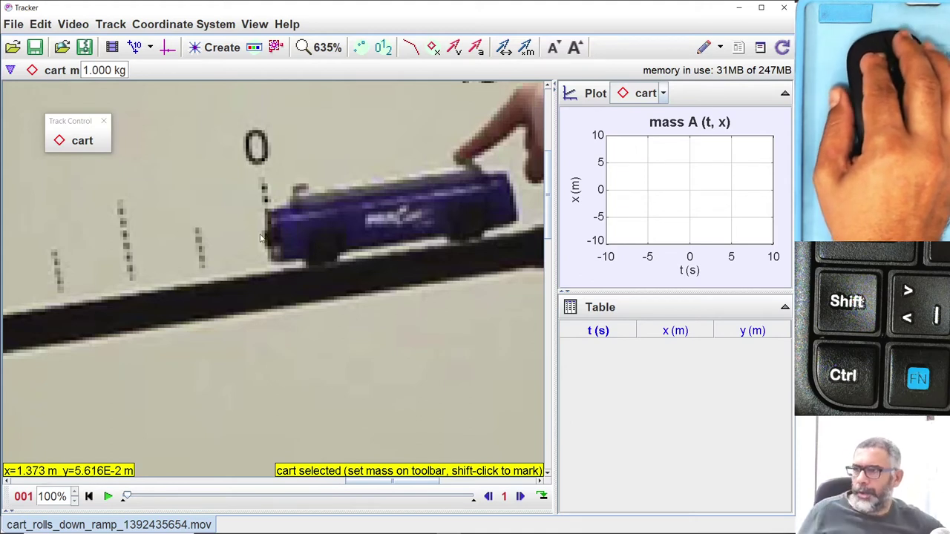
{"action": "scroll", "coordinate": [275, 222], "scroll_direction": "up", "scroll_amount": 5}
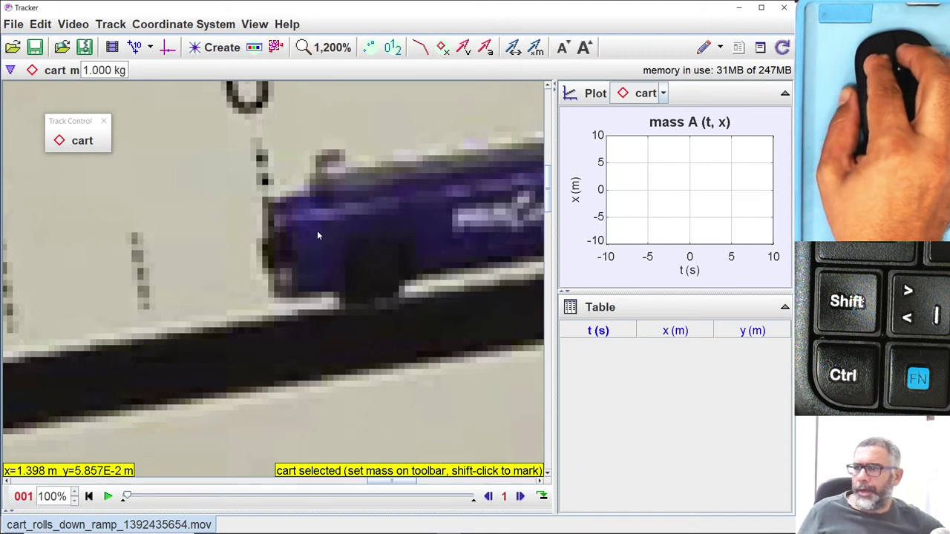
{"action": "left_click_drag", "start_coordinate": [390, 245], "coordinate": [354, 257]}
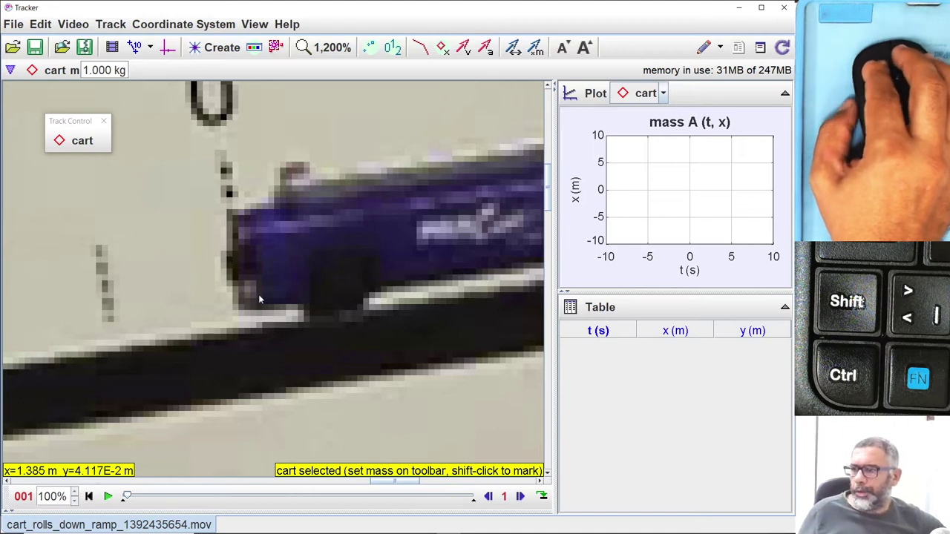
{"action": "left_click", "coordinate": [488, 496]}
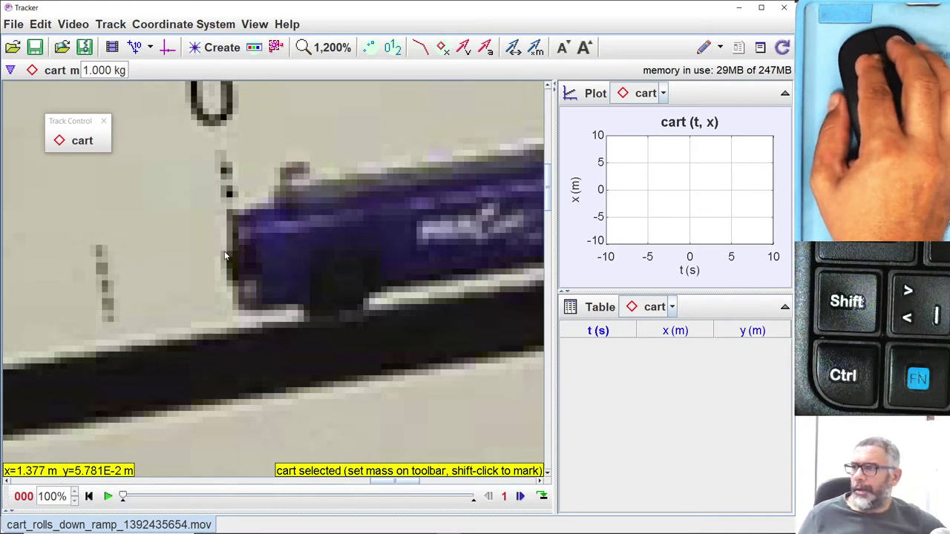
Open the Autotracker for the cart track and create a key frame on the cart's front edge in frame 0
{"action": "left_click", "coordinate": [81, 141]}
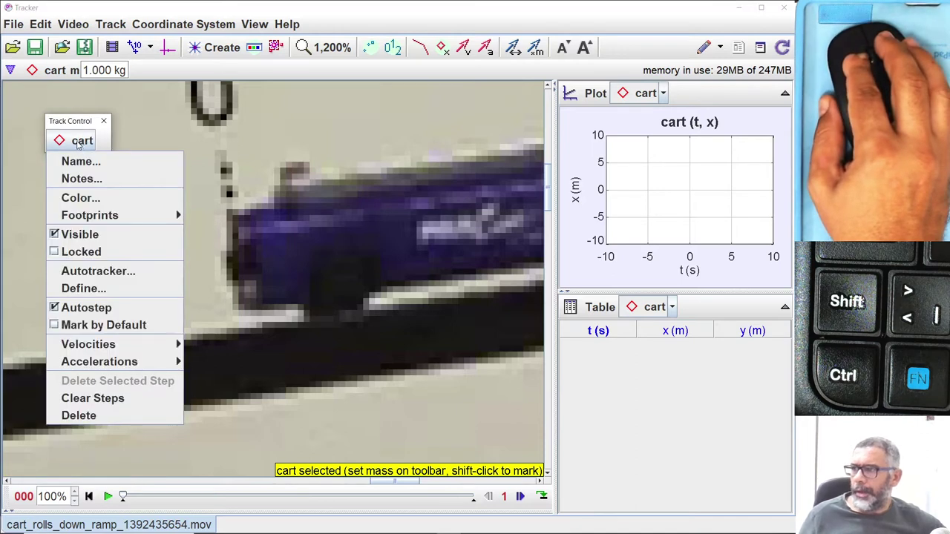
{"action": "left_click", "coordinate": [106, 272]}
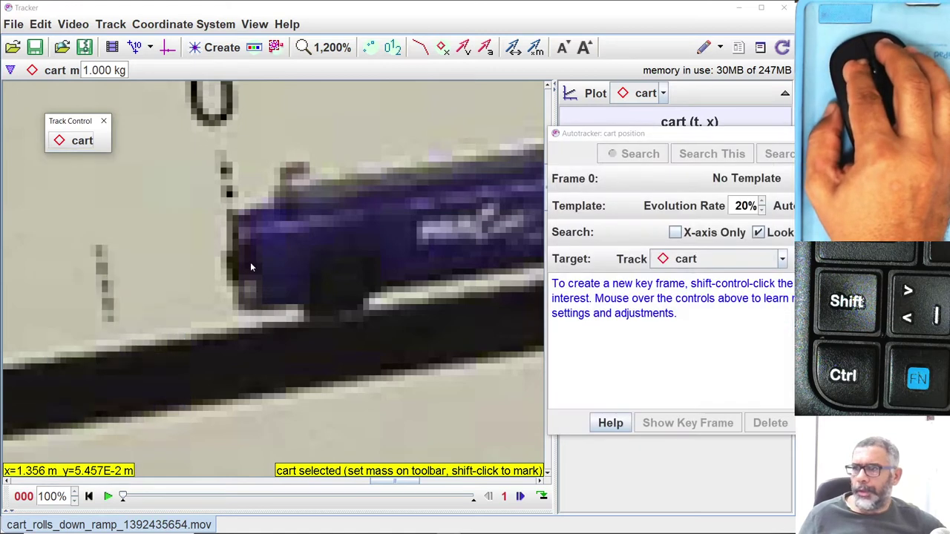
{"action": "left_click_drag", "start_coordinate": [665, 135], "coordinate": [526, 127]}
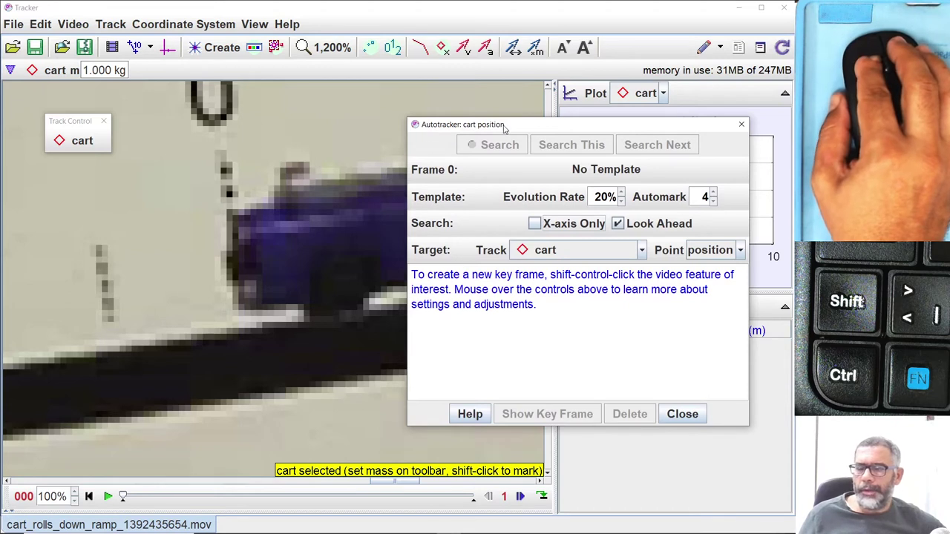
{"action": "left_click_drag", "start_coordinate": [509, 130], "coordinate": [571, 132]}
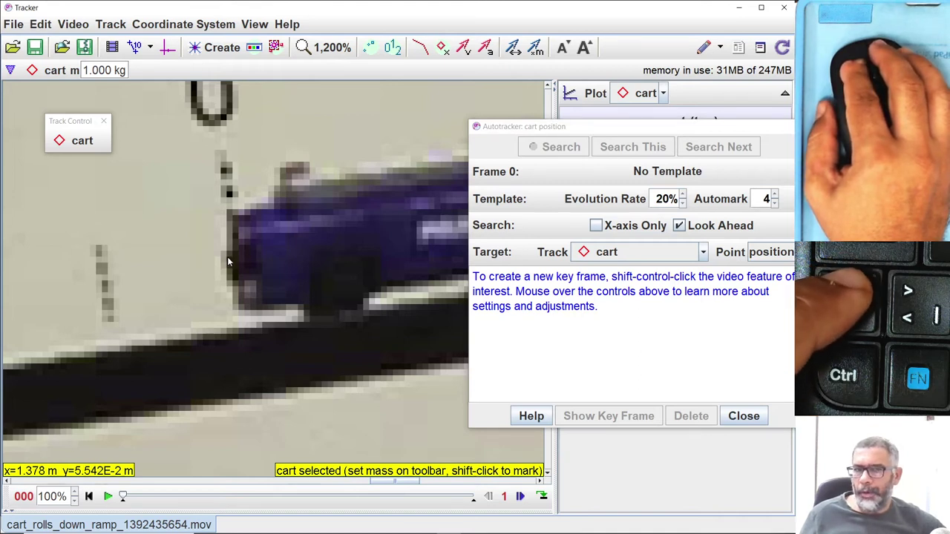
{"action": "key", "text": "shift"}
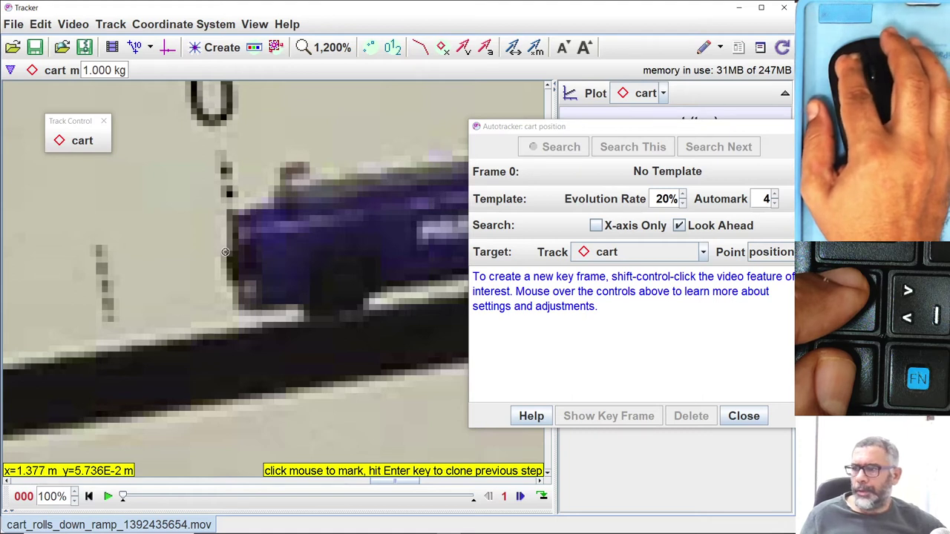
{"action": "left_click", "coordinate": [226, 252], "text": "ctrl+shift"}
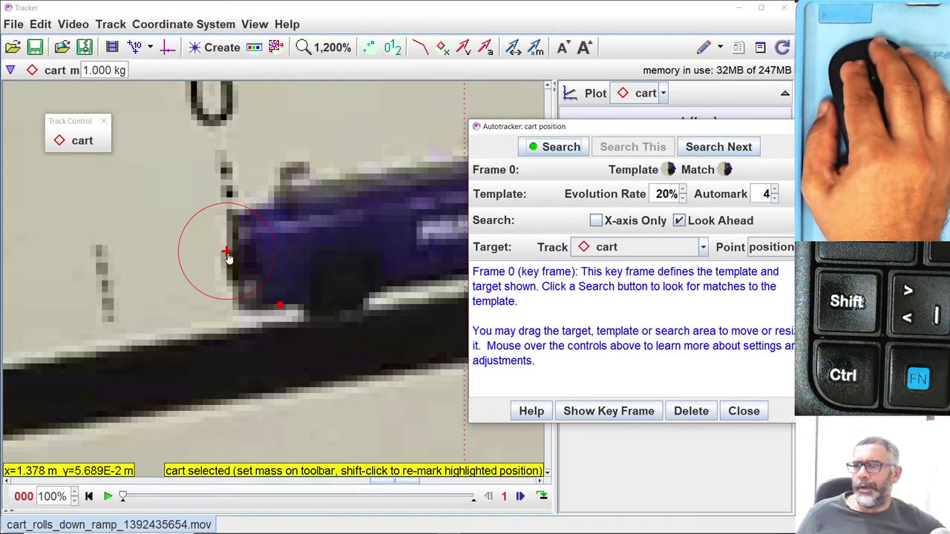
Examine the Autotracker's template and match settings, and the template circle and search area around the cart's front edge
{"action": "left_click_drag", "start_coordinate": [599, 132], "coordinate": [596, 270]}
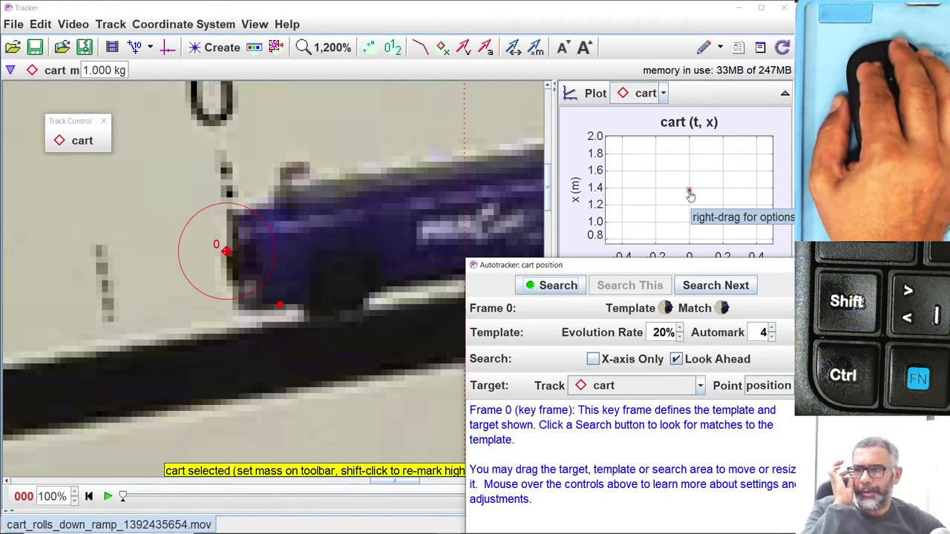
{"action": "left_click_drag", "start_coordinate": [653, 275], "coordinate": [613, 250]}
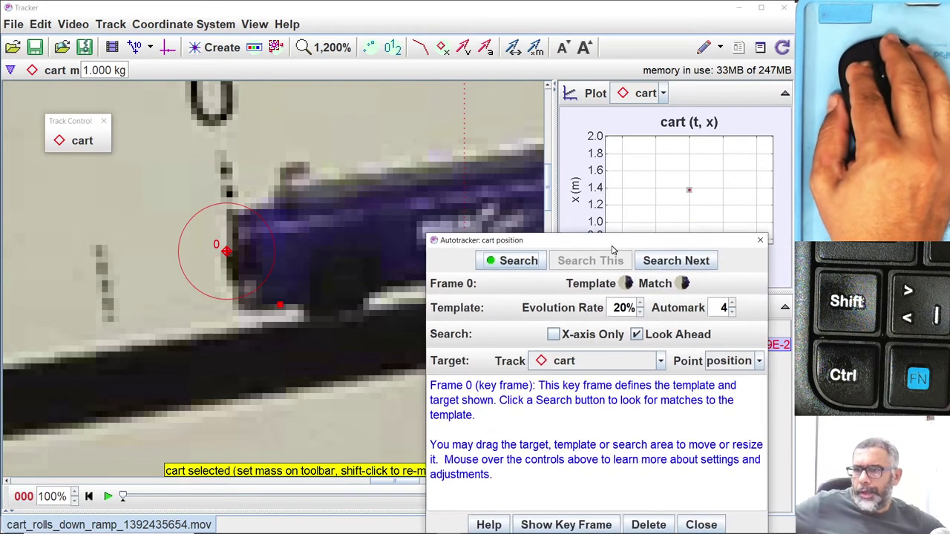
{"action": "mouse_move", "coordinate": [655, 291]}
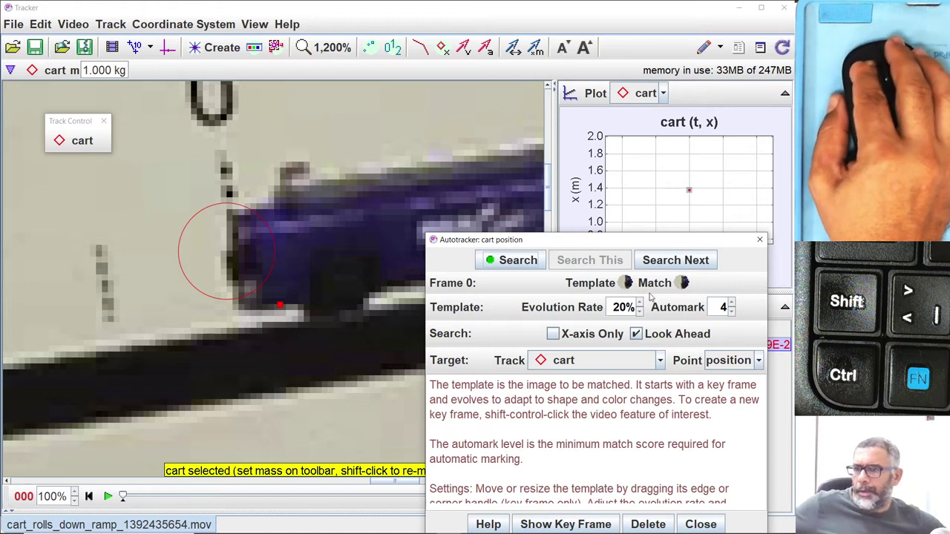
{"action": "left_click", "coordinate": [227, 251], "text": "ctrl+shift"}
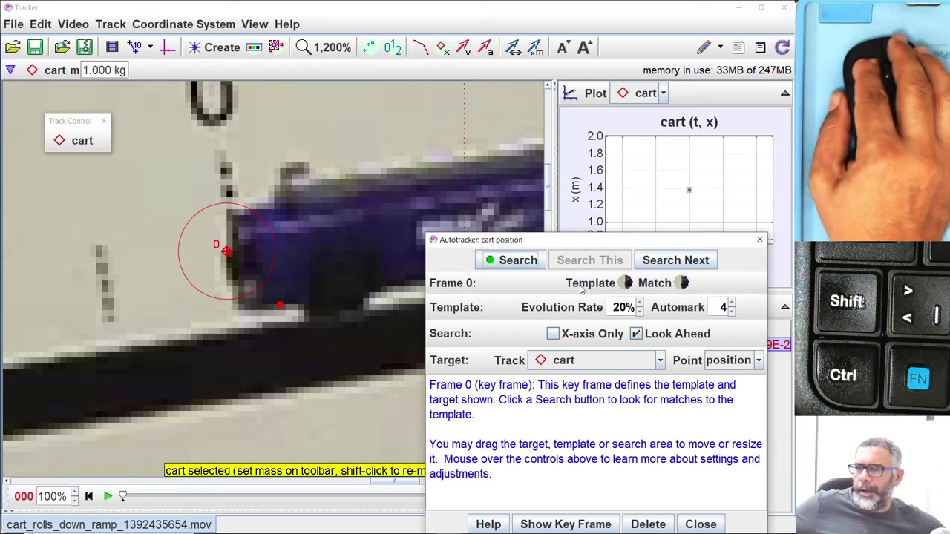
{"action": "mouse_move", "coordinate": [616, 292]}
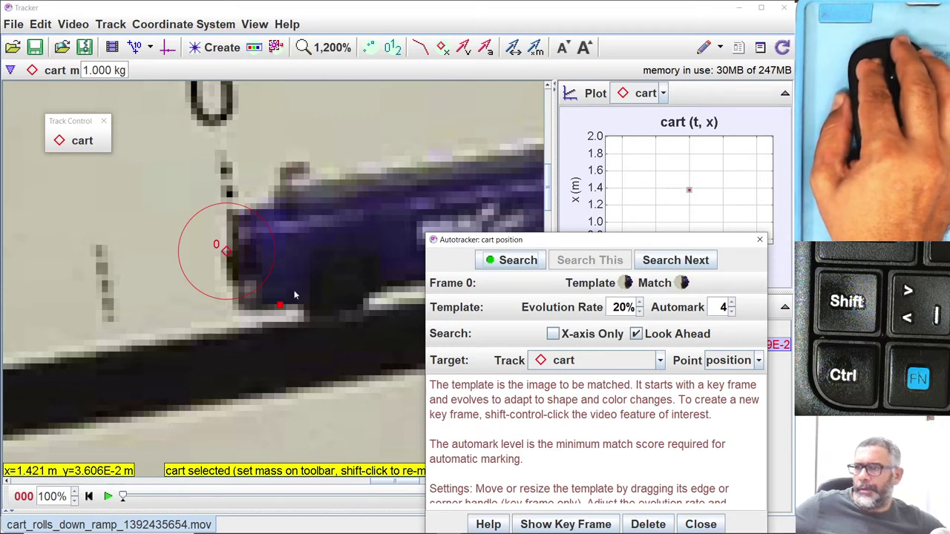
{"action": "left_click", "coordinate": [227, 251], "text": "ctrl+shift"}
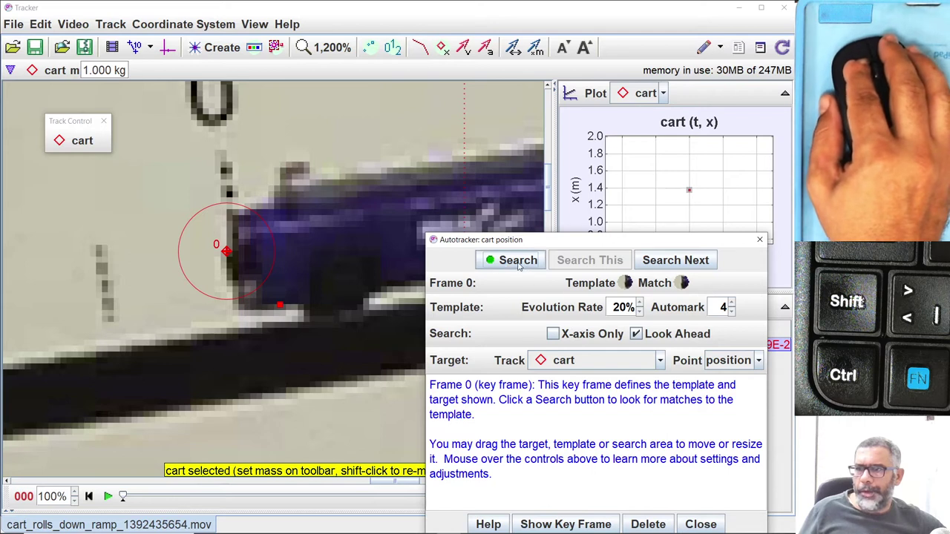
{"action": "left_click_drag", "start_coordinate": [535, 243], "coordinate": [524, 281]}
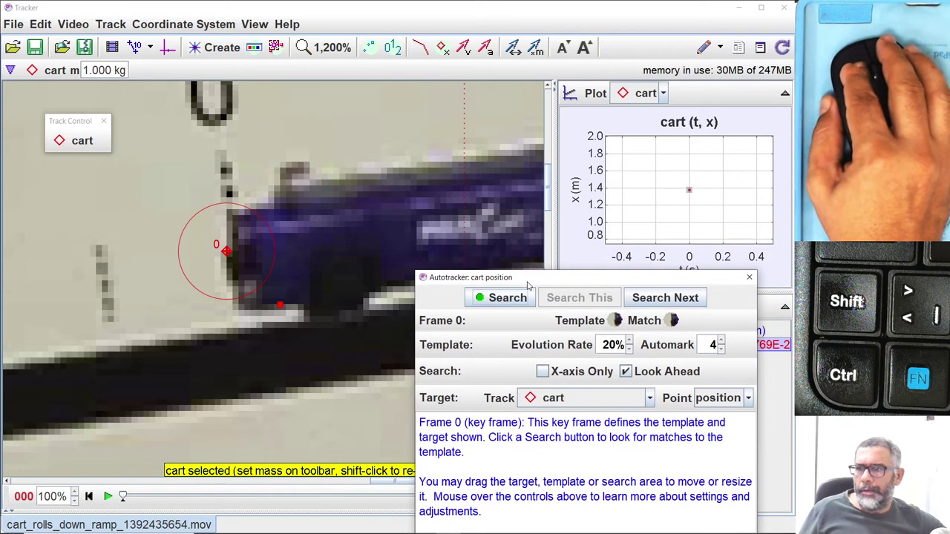
{"action": "scroll", "coordinate": [367, 219], "scroll_direction": "down", "scroll_amount": 5}
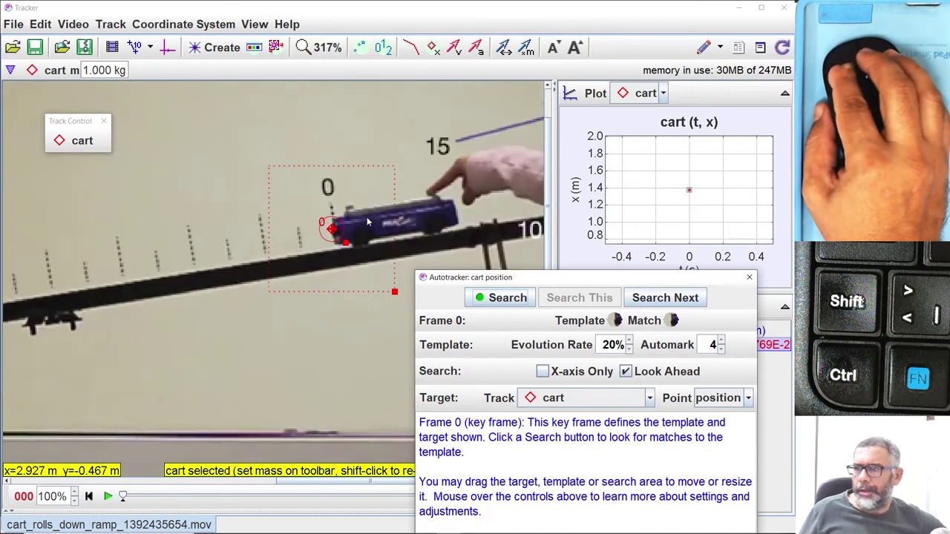
{"action": "scroll", "coordinate": [367, 221], "scroll_direction": "down", "scroll_amount": 4}
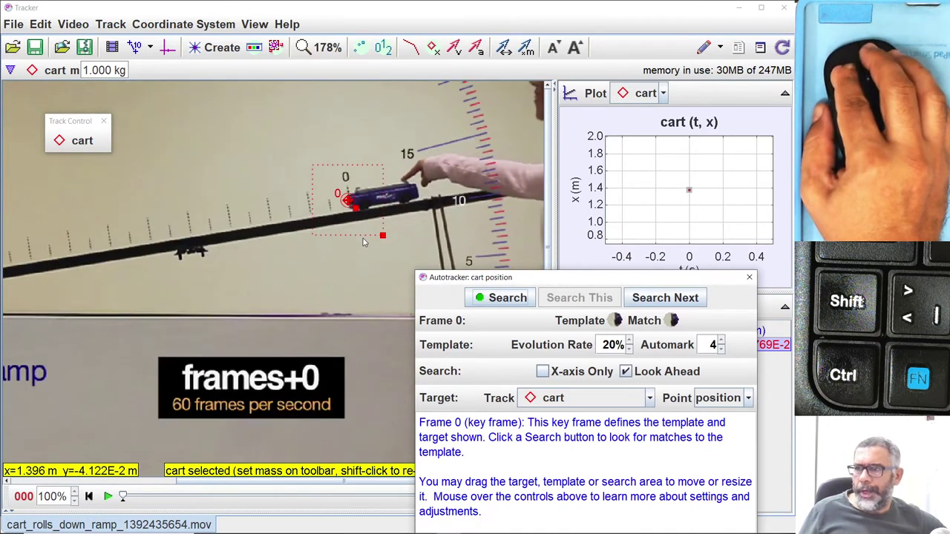
{"action": "scroll", "coordinate": [352, 213], "scroll_direction": "up", "scroll_amount": 4}
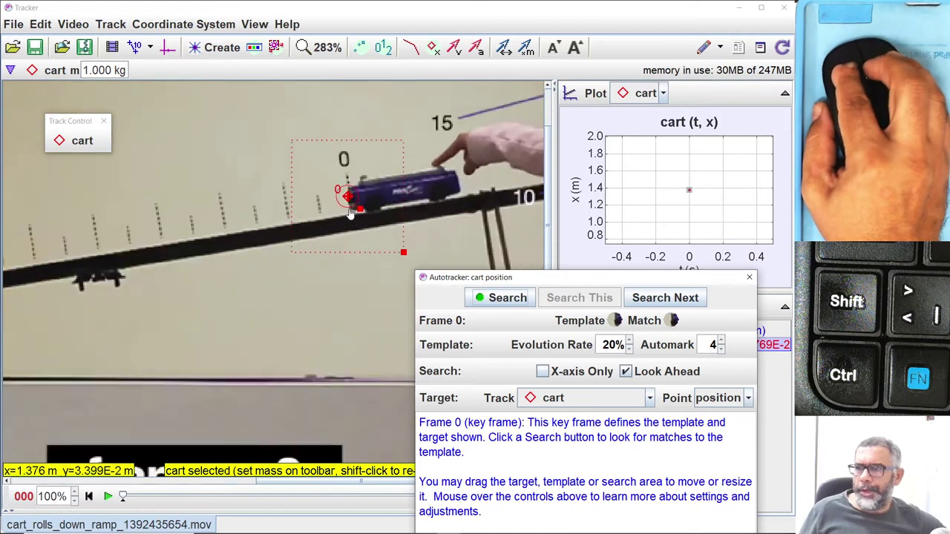
{"action": "scroll", "coordinate": [351, 213], "scroll_direction": "up", "scroll_amount": 10}
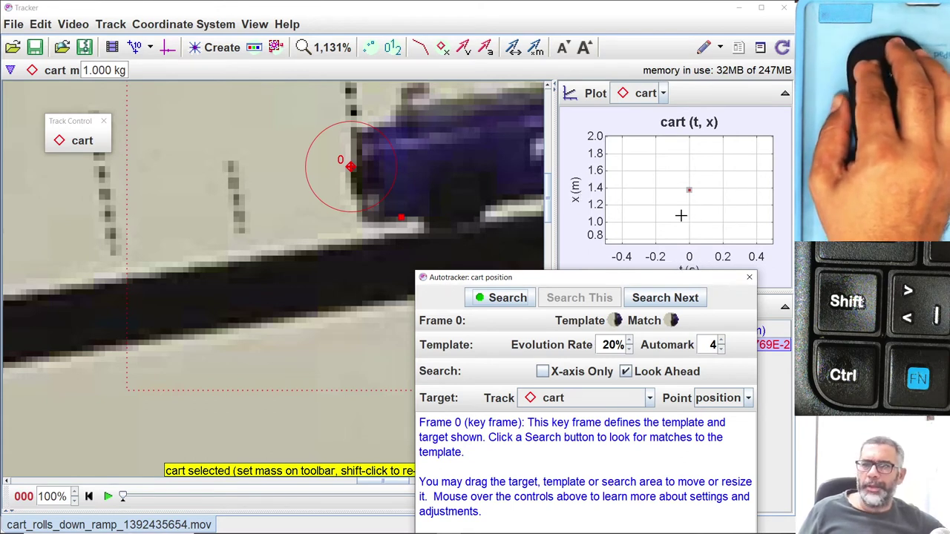
Set the track display in the video view to No trails
{"action": "scroll", "coordinate": [549, 213], "scroll_direction": "down", "scroll_amount": 3}
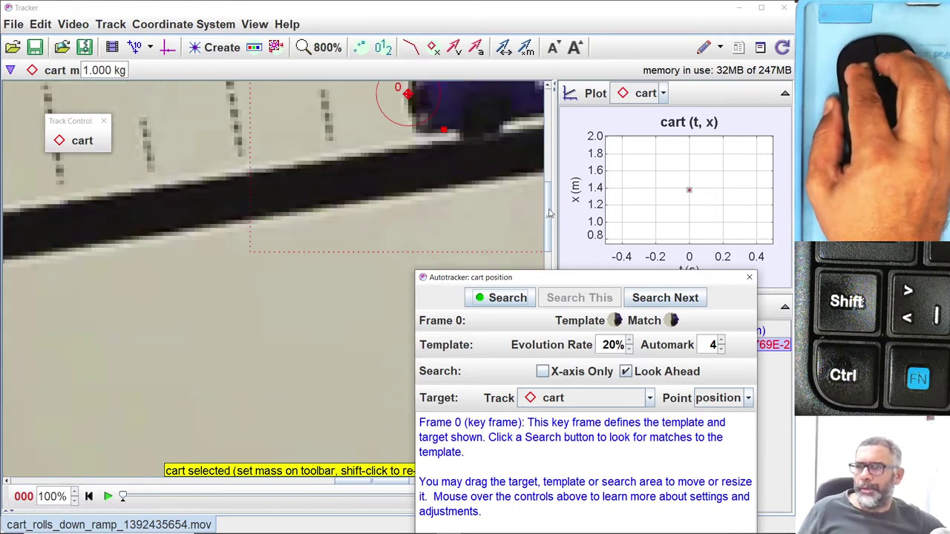
{"action": "scroll", "coordinate": [548, 212], "scroll_direction": "down", "scroll_amount": 2}
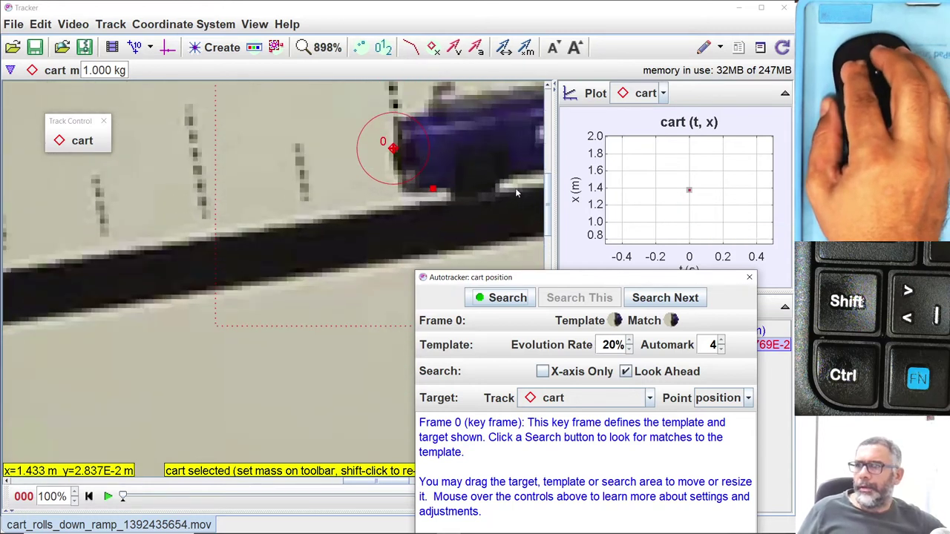
{"action": "scroll", "coordinate": [460, 133], "scroll_direction": "down", "scroll_amount": 1}
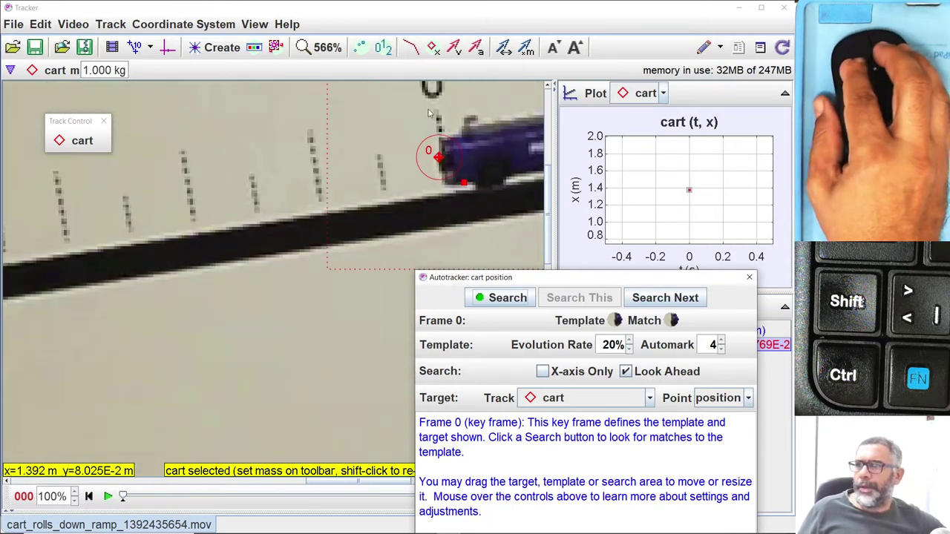
{"action": "left_click", "coordinate": [360, 50]}
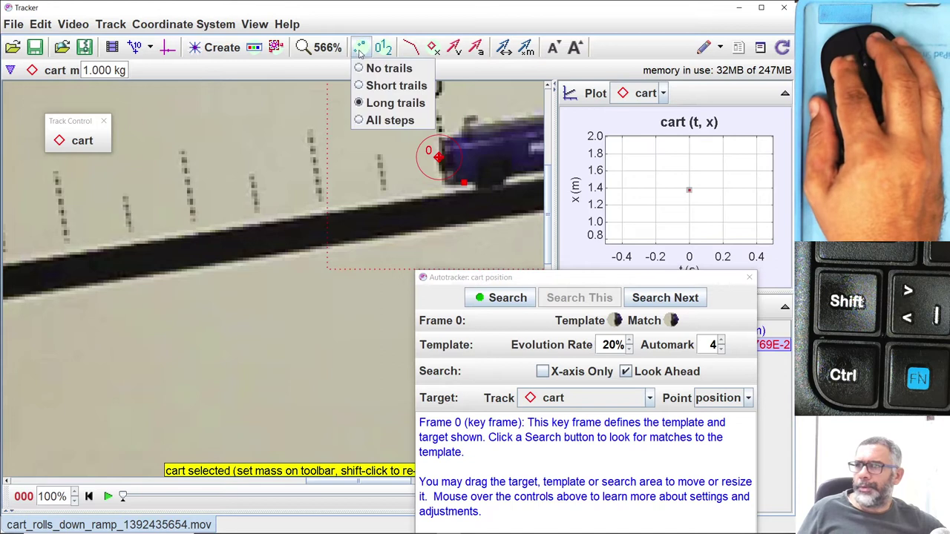
{"action": "left_click", "coordinate": [398, 70]}
Autotrack the cart from frame 0 down the ramp and accept the possible match in frame 82
{"action": "scroll", "coordinate": [496, 229], "scroll_direction": "down", "scroll_amount": 3}
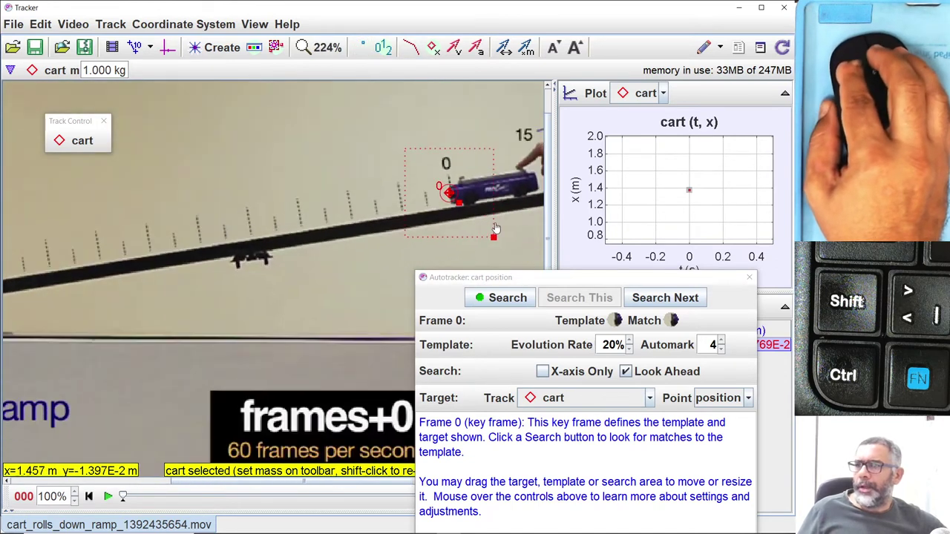
{"action": "scroll", "coordinate": [496, 228], "scroll_direction": "down", "scroll_amount": 1}
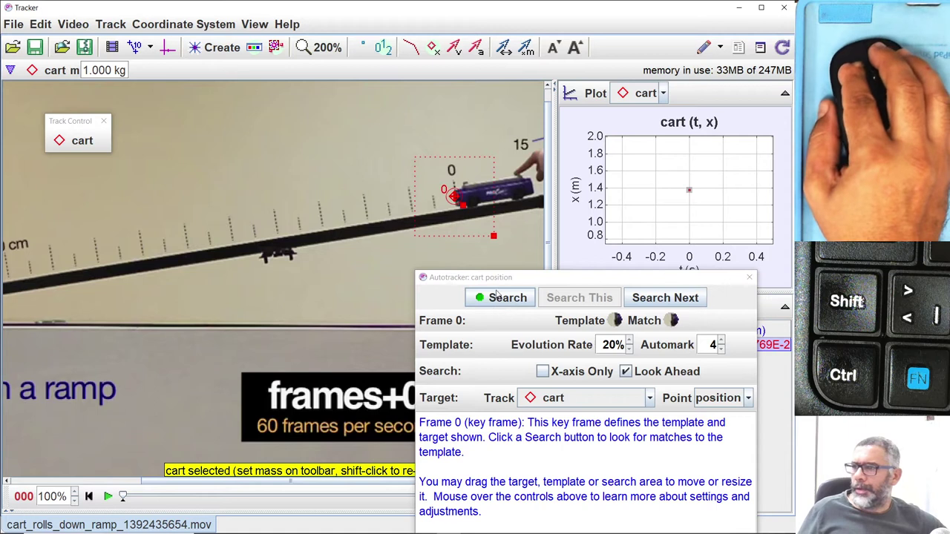
{"action": "scroll", "coordinate": [301, 300], "scroll_direction": "down", "scroll_amount": 2}
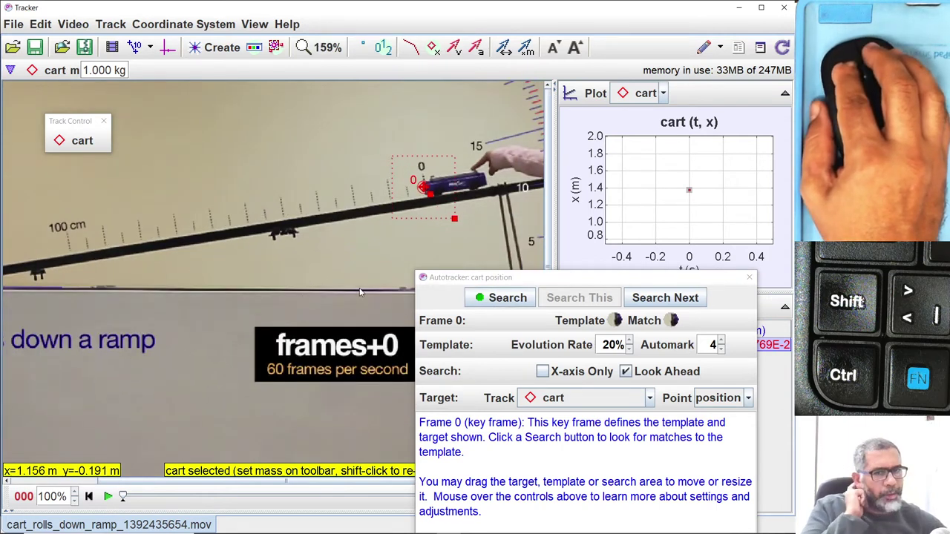
{"action": "left_click", "coordinate": [507, 297]}
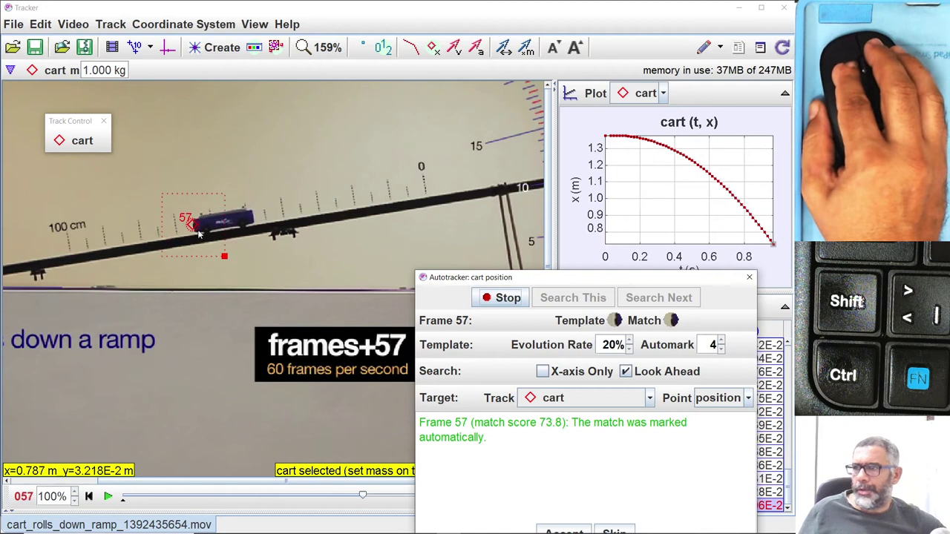
{"action": "scroll", "coordinate": [162, 257], "scroll_direction": "down", "scroll_amount": 1}
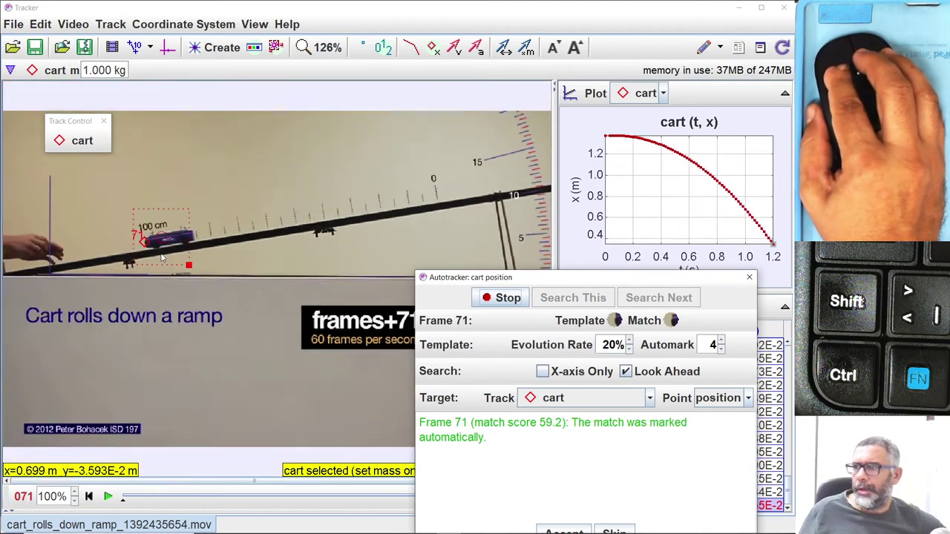
{"action": "scroll", "coordinate": [162, 258], "scroll_direction": "down", "scroll_amount": 1}
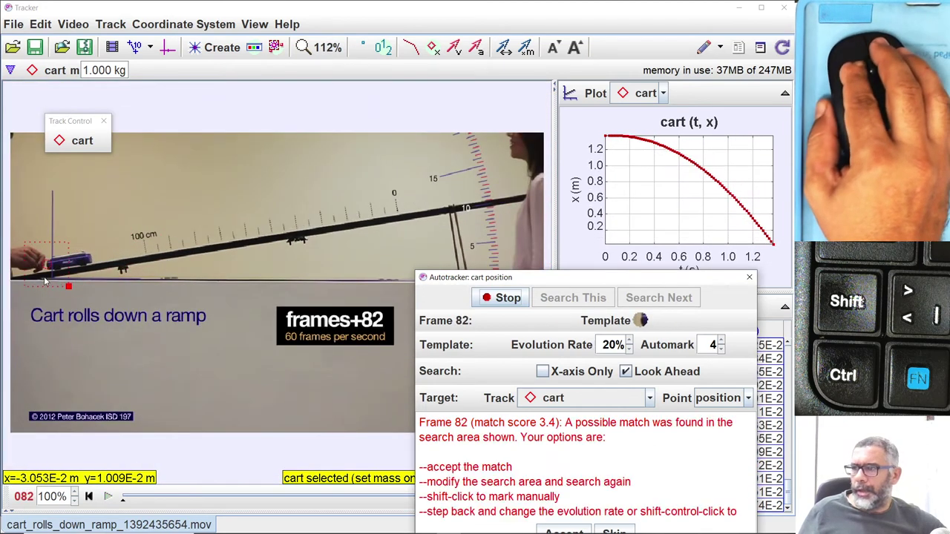
{"action": "left_click_drag", "start_coordinate": [542, 278], "coordinate": [392, 196]}
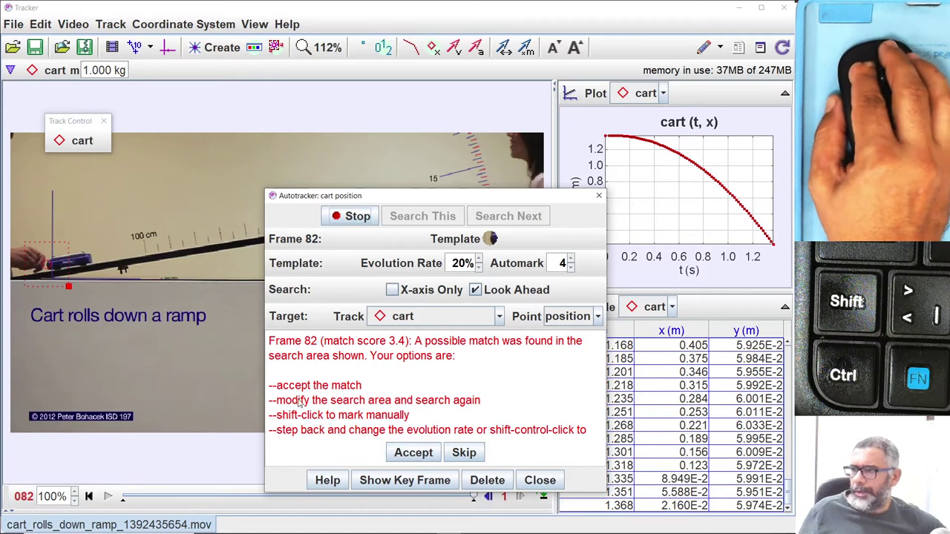
{"action": "left_click", "coordinate": [412, 454]}
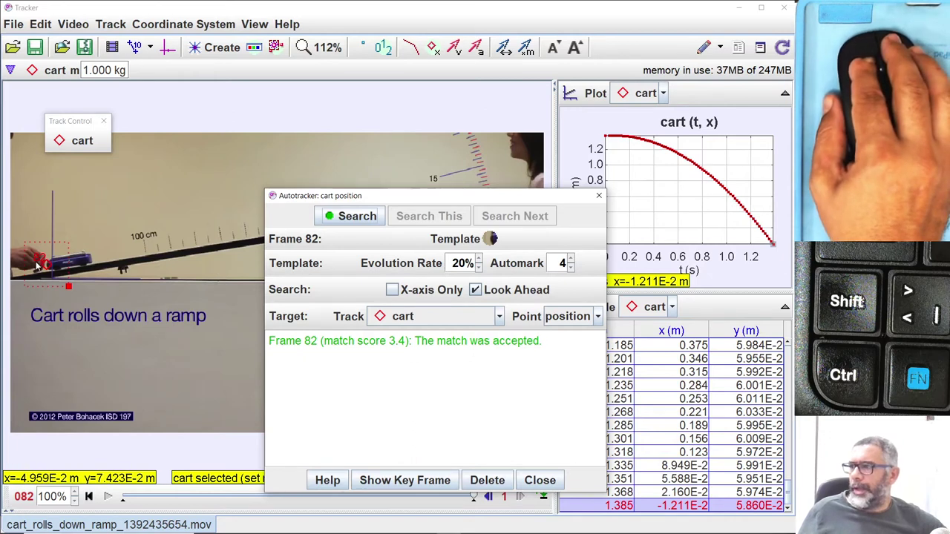
Uncover the data table and examine the cart's tracked x and y positions over time
{"action": "left_click_drag", "start_coordinate": [389, 202], "coordinate": [501, 358]}
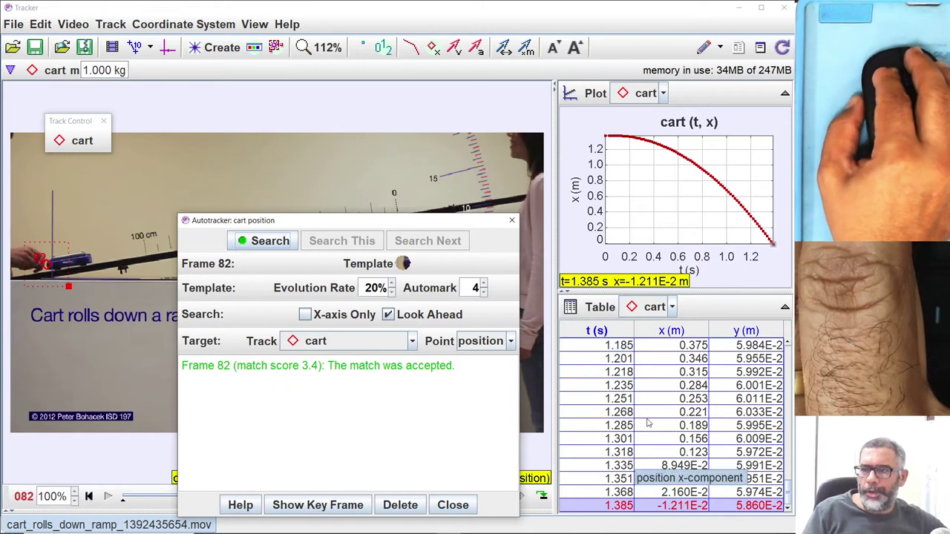
{"action": "scroll", "coordinate": [666, 434], "scroll_direction": "up", "scroll_amount": 2}
{"action": "scroll", "coordinate": [667, 435], "scroll_direction": "up", "scroll_amount": 13}
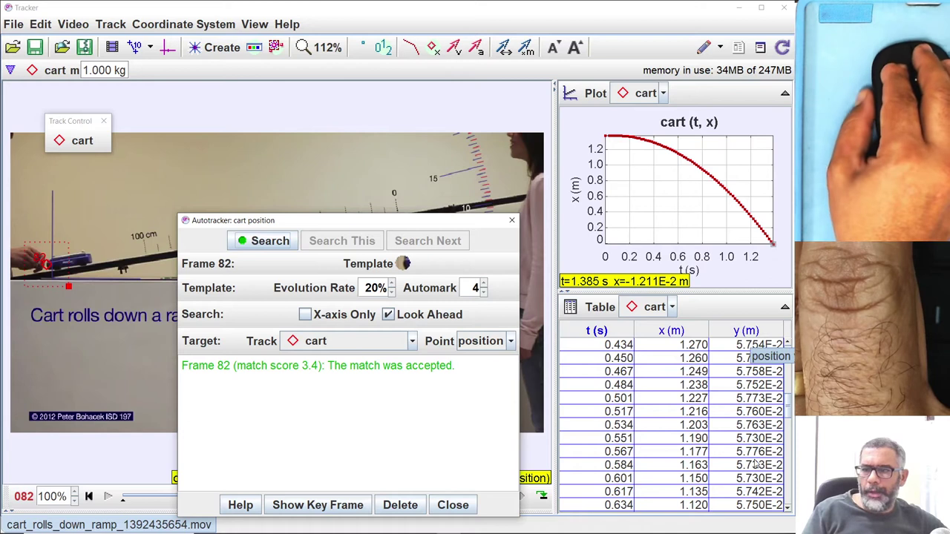
{"action": "scroll", "coordinate": [755, 356], "scroll_direction": "up", "scroll_amount": 3}
{"action": "scroll", "coordinate": [755, 436], "scroll_direction": "down", "scroll_amount": 3}
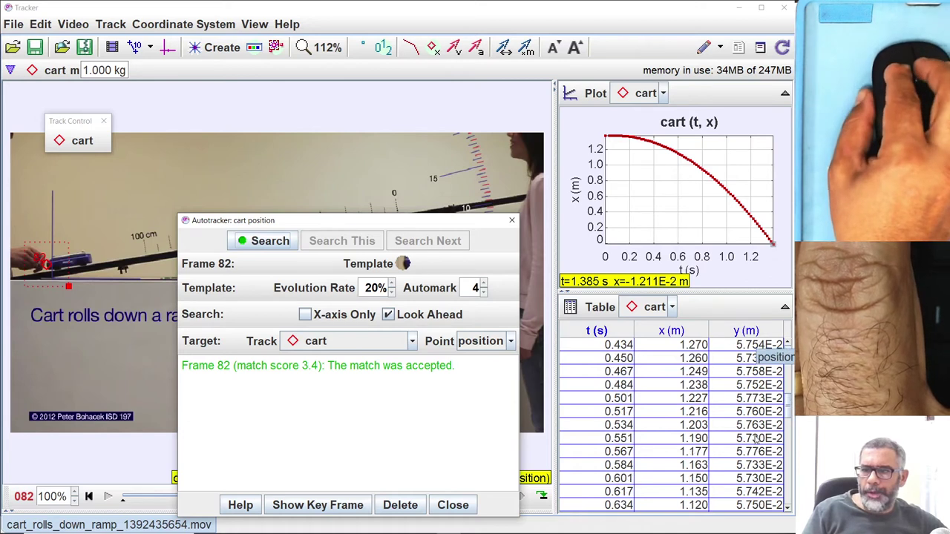
{"action": "scroll", "coordinate": [758, 441], "scroll_direction": "up", "scroll_amount": 3}
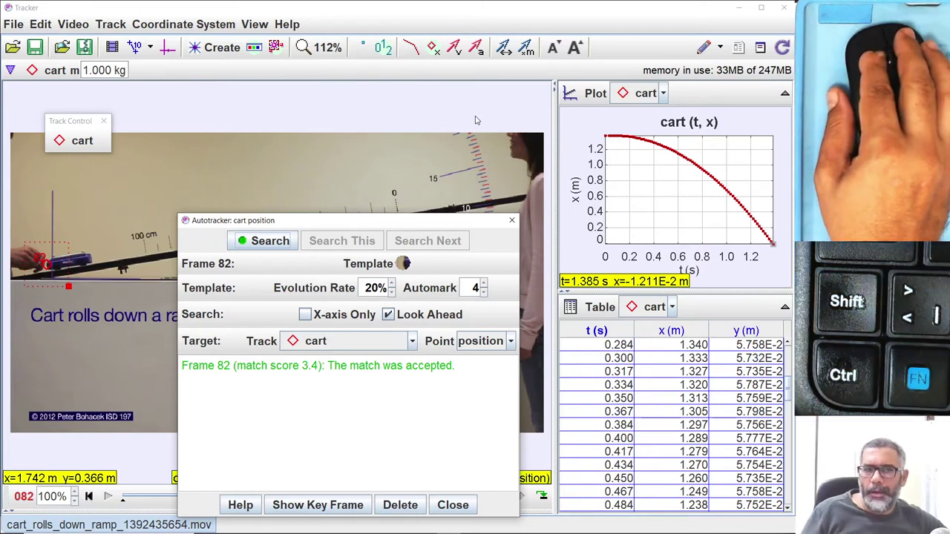
Close the Autotracker and return the video to frame 0 with the cart's marked front edge in close view
{"action": "left_click", "coordinate": [512, 221]}
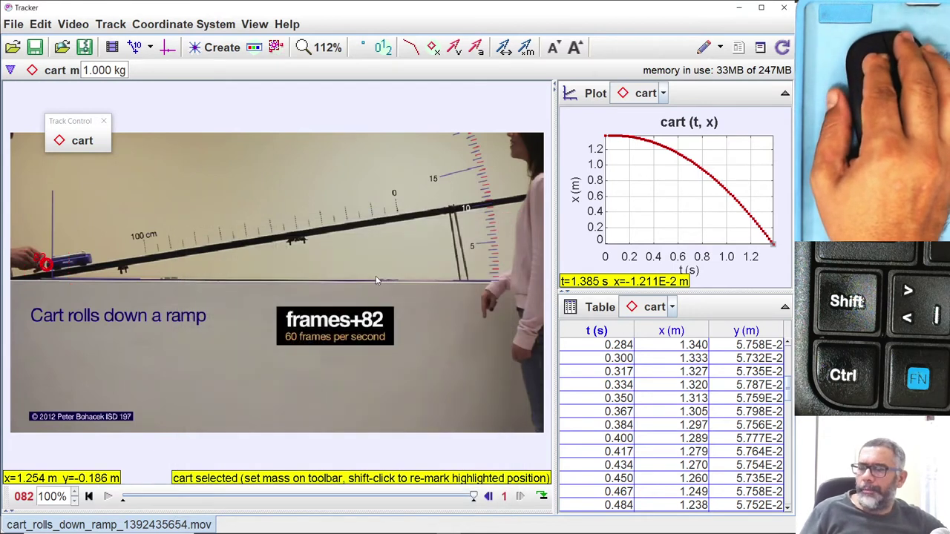
{"action": "left_click", "coordinate": [89, 497]}
{"action": "scroll", "coordinate": [267, 317], "scroll_direction": "up", "scroll_amount": 5}
{"action": "left_click_drag", "start_coordinate": [484, 256], "coordinate": [216, 392]}
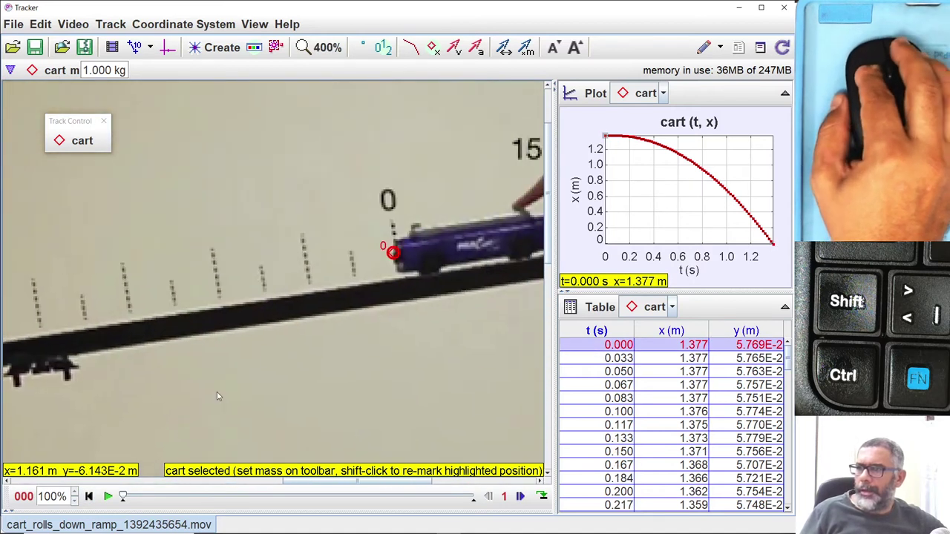
{"action": "scroll", "coordinate": [394, 209], "scroll_direction": "up", "scroll_amount": 3}
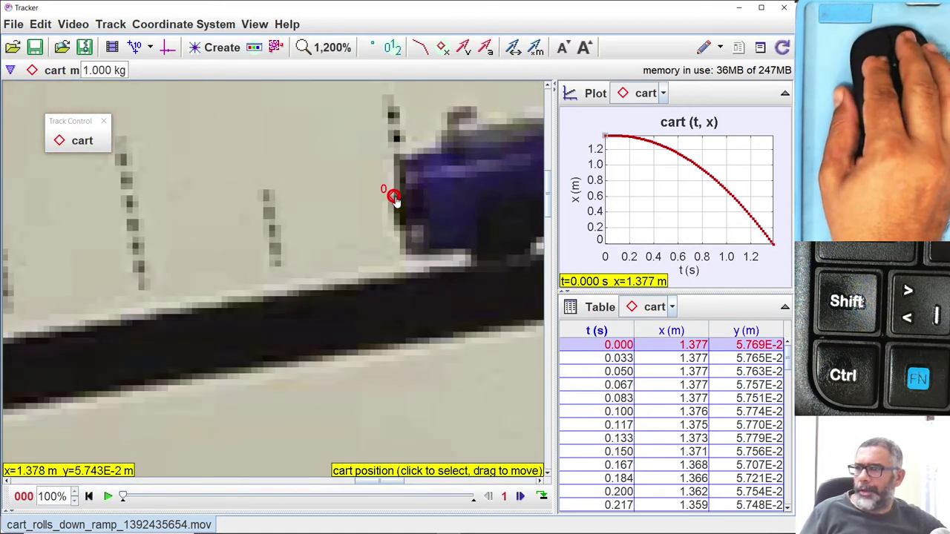
{"action": "left_click", "coordinate": [394, 197]}
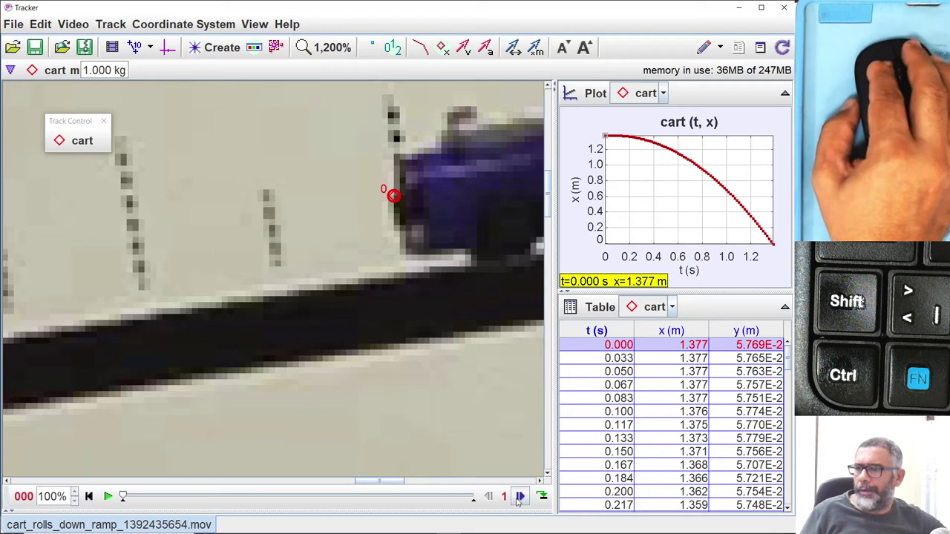
Step the video forward to frame 11, checking the tracked marker against the cart's front edge in each frame
{"action": "left_click", "coordinate": [520, 497]}
{"action": "left_click", "coordinate": [519, 497]}
{"action": "left_click", "coordinate": [520, 497]}
{"action": "left_click", "coordinate": [520, 497]}
{"action": "left_click", "coordinate": [520, 496]}
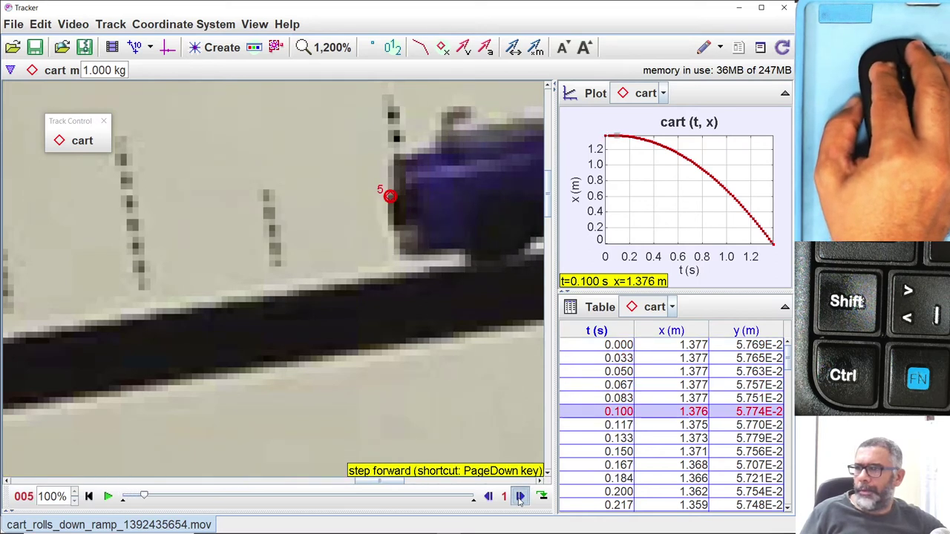
{"action": "left_click", "coordinate": [520, 497]}
{"action": "left_click", "coordinate": [520, 496]}
{"action": "left_click", "coordinate": [519, 497]}
{"action": "left_click", "coordinate": [519, 497]}
{"action": "left_click", "coordinate": [520, 496]}
{"action": "left_click", "coordinate": [519, 497]}
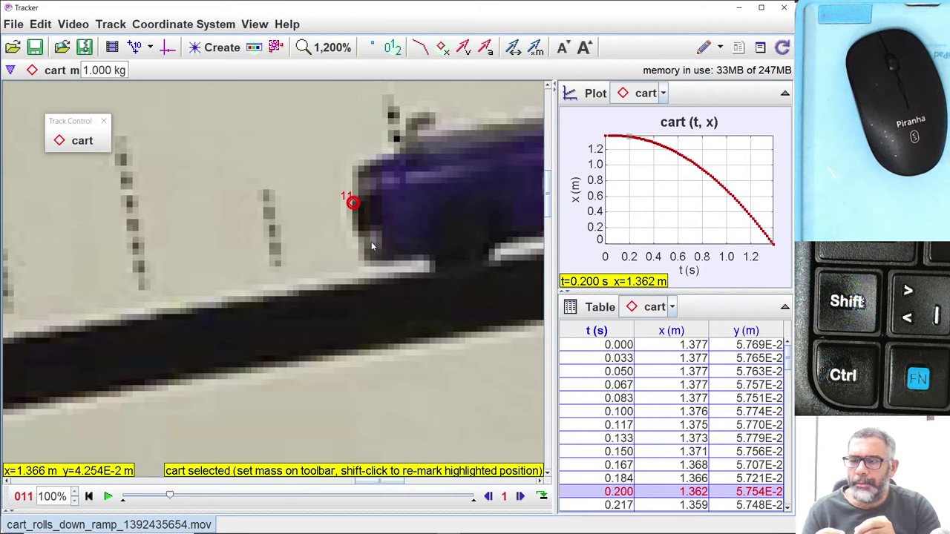
Continue checking the marker on the cart's front edge frame by frame from frame 11 to frame 16
{"action": "scroll", "coordinate": [375, 246], "scroll_direction": "down", "scroll_amount": 3}
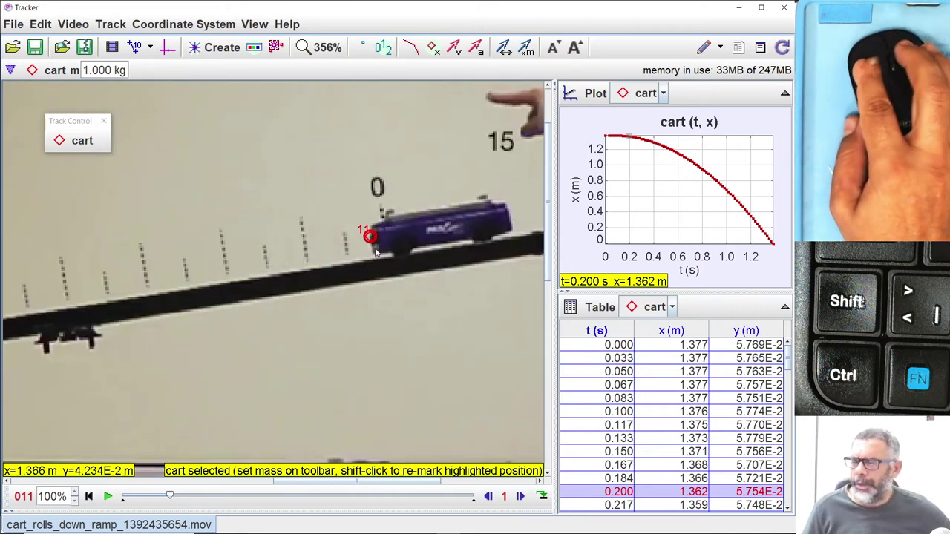
{"action": "scroll", "coordinate": [376, 252], "scroll_direction": "down", "scroll_amount": 4}
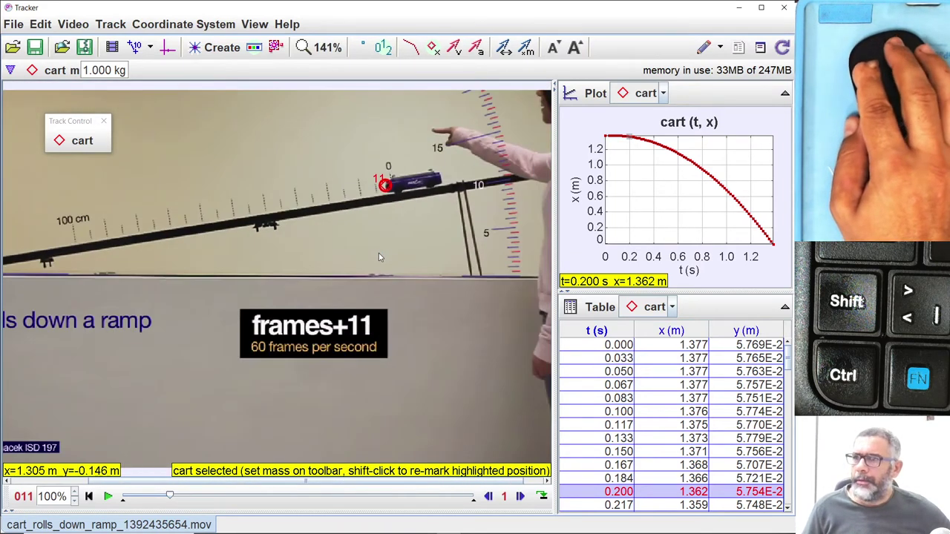
{"action": "scroll", "coordinate": [379, 255], "scroll_direction": "down", "scroll_amount": 2}
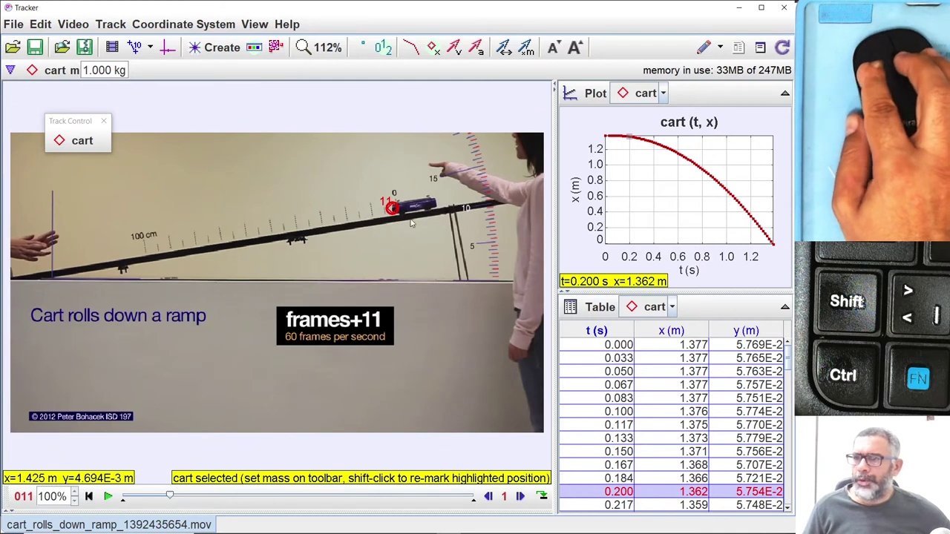
{"action": "scroll", "coordinate": [416, 223], "scroll_direction": "up", "scroll_amount": 5}
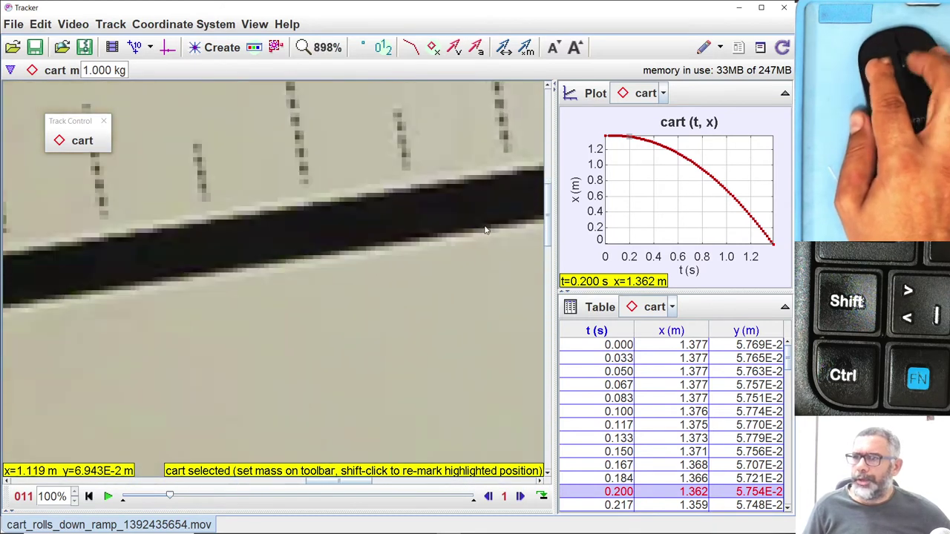
{"action": "left_click_drag", "start_coordinate": [486, 230], "coordinate": [322, 329]}
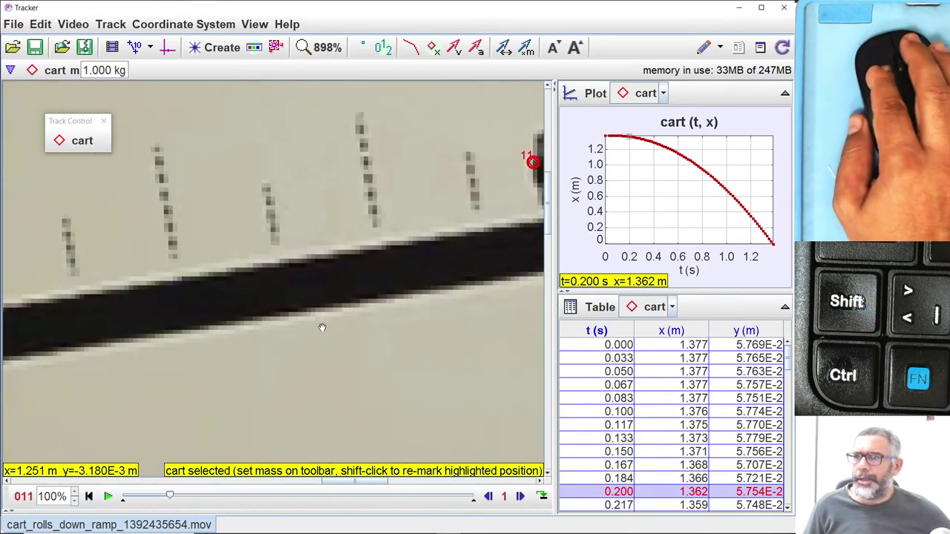
{"action": "scroll", "coordinate": [530, 265], "scroll_direction": "up", "scroll_amount": 1}
{"action": "left_click_drag", "start_coordinate": [530, 265], "coordinate": [327, 322]}
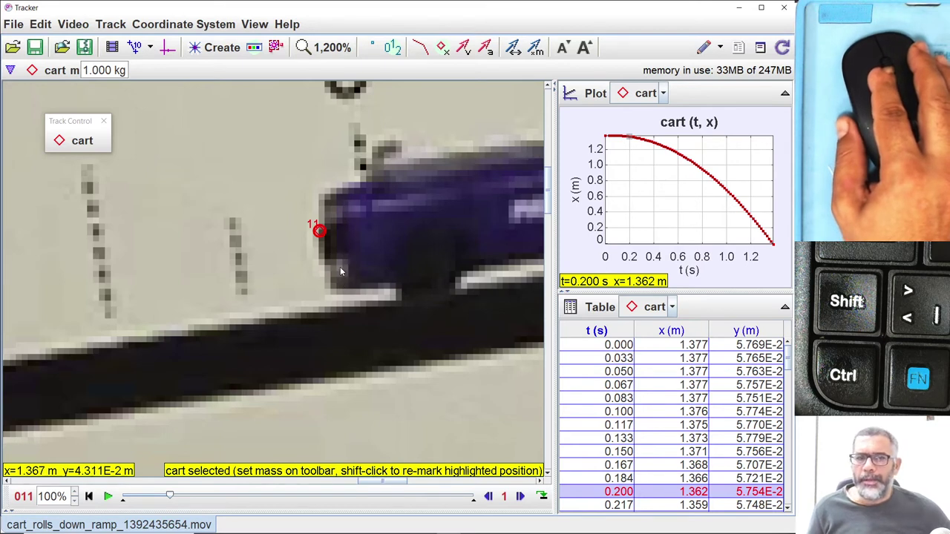
{"action": "left_click", "coordinate": [521, 498]}
{"action": "left_click", "coordinate": [521, 498]}
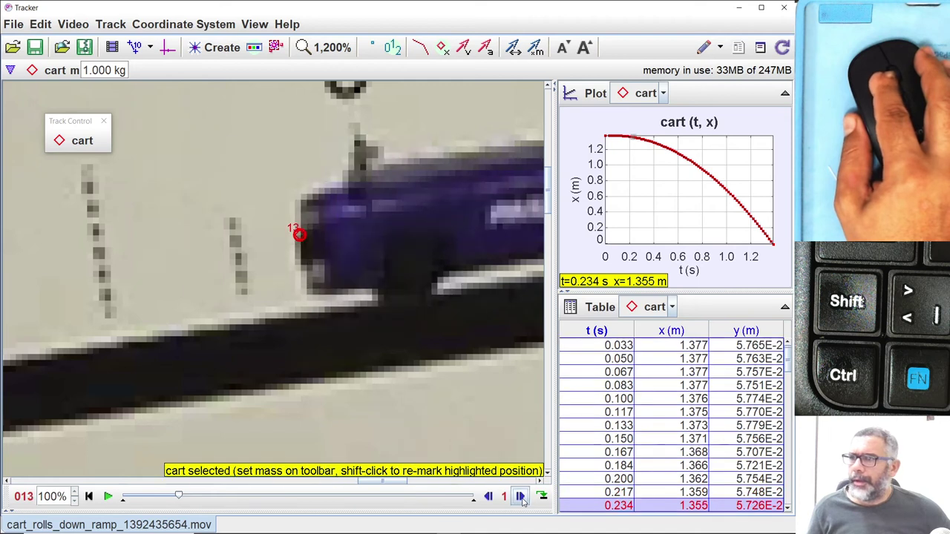
{"action": "left_click", "coordinate": [520, 497]}
{"action": "left_click", "coordinate": [520, 497]}
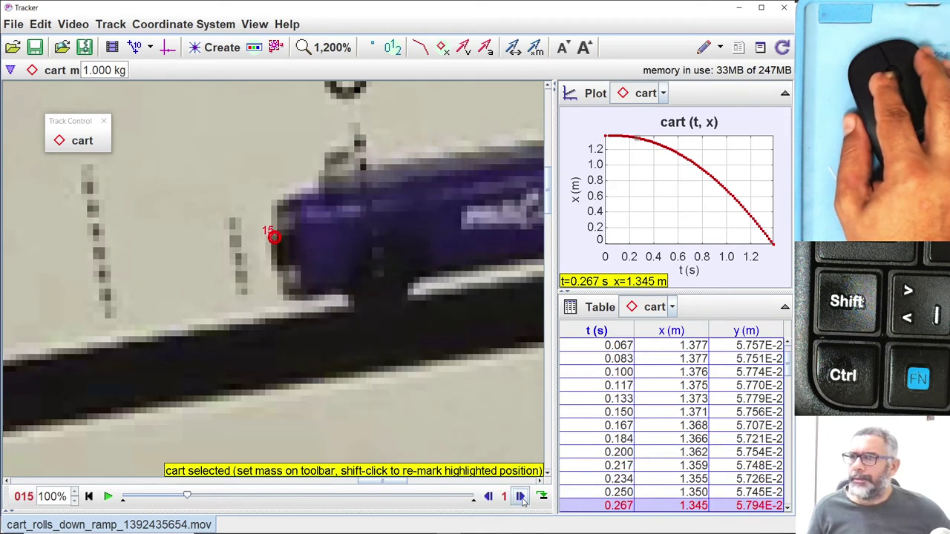
{"action": "left_click", "coordinate": [520, 497]}
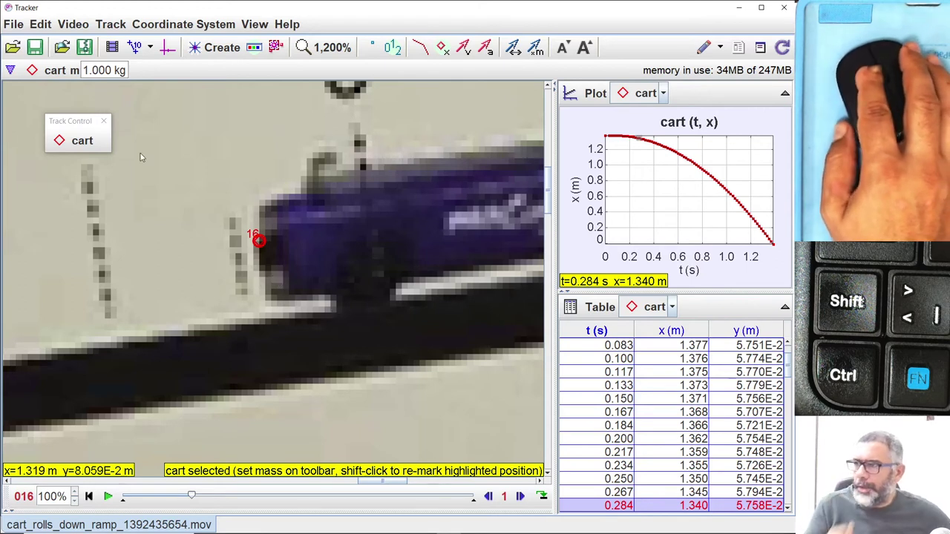
Move the Track Control window aside and create a Tape Measure over the cart in frame 16
{"action": "left_click_drag", "start_coordinate": [70, 123], "coordinate": [49, 104]}
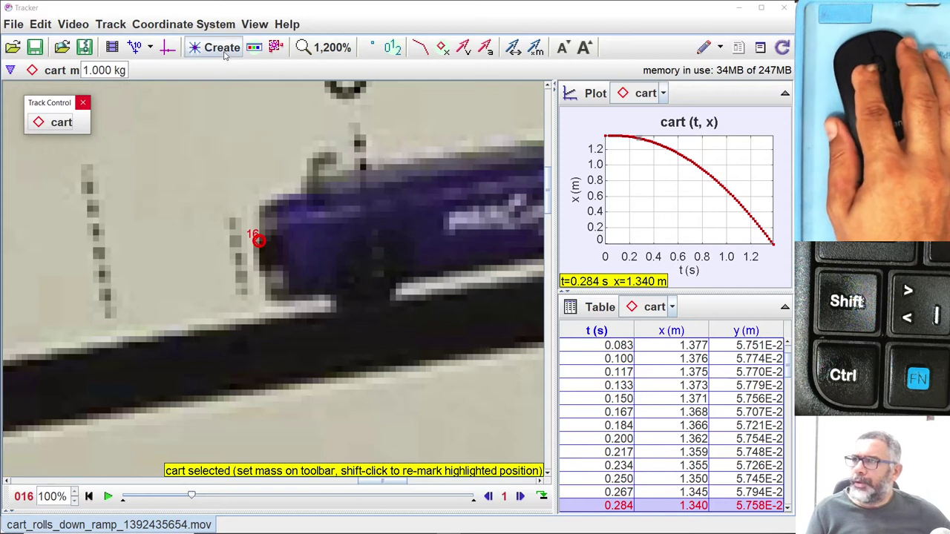
{"action": "left_click", "coordinate": [209, 53]}
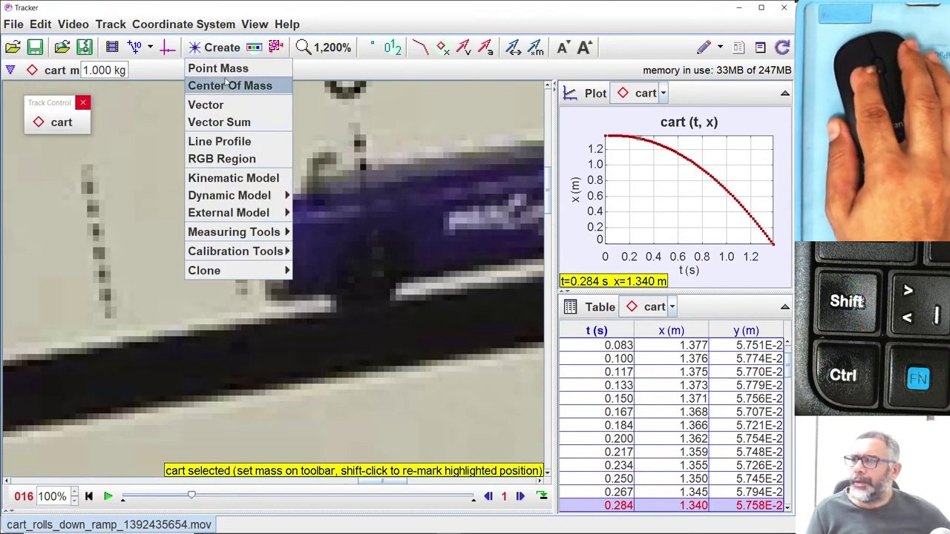
{"action": "mouse_move", "coordinate": [237, 235]}
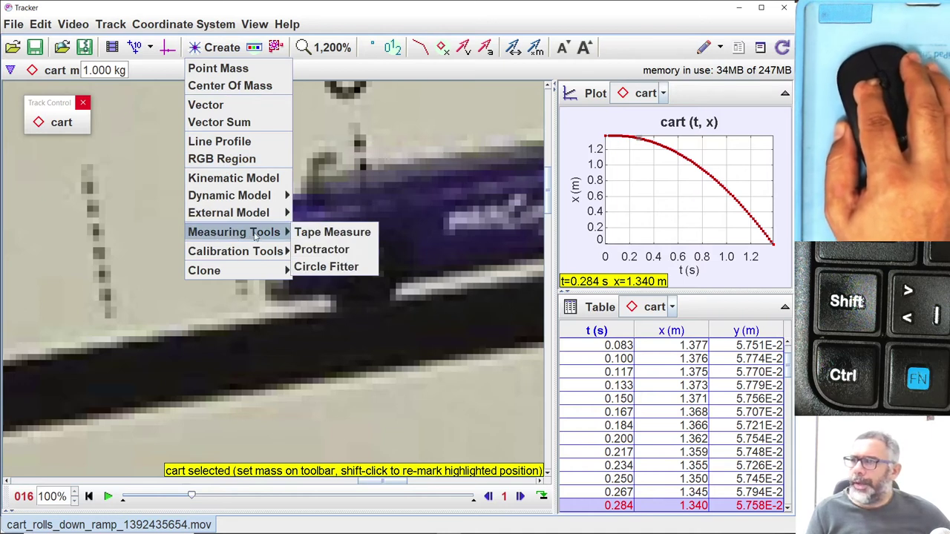
{"action": "left_click", "coordinate": [338, 235]}
{"action": "scroll", "coordinate": [343, 250], "scroll_direction": "down", "scroll_amount": 5}
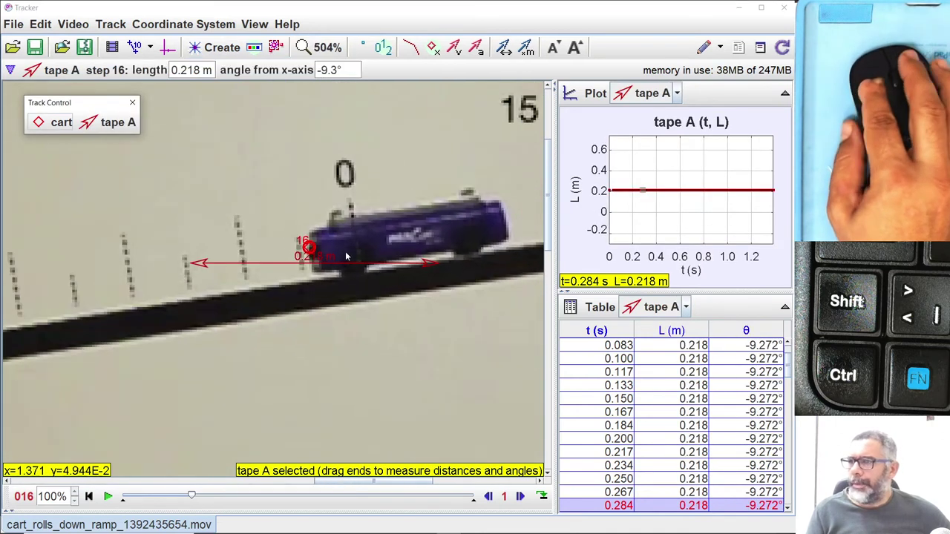
Shorten the tape measure to about 0.04 m and place it on the ramp just below the cart's front end
{"action": "left_click_drag", "start_coordinate": [340, 264], "coordinate": [340, 341]}
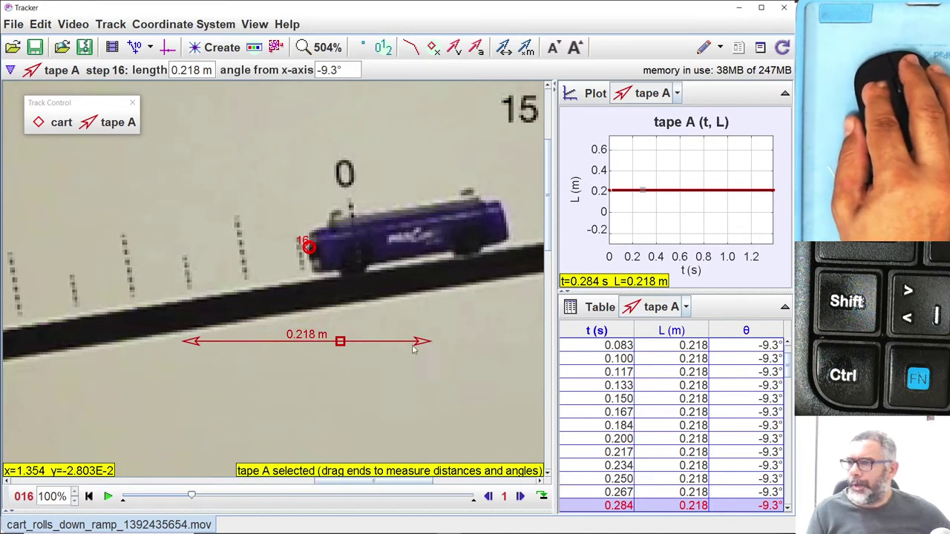
{"action": "left_click_drag", "start_coordinate": [185, 344], "coordinate": [314, 342]}
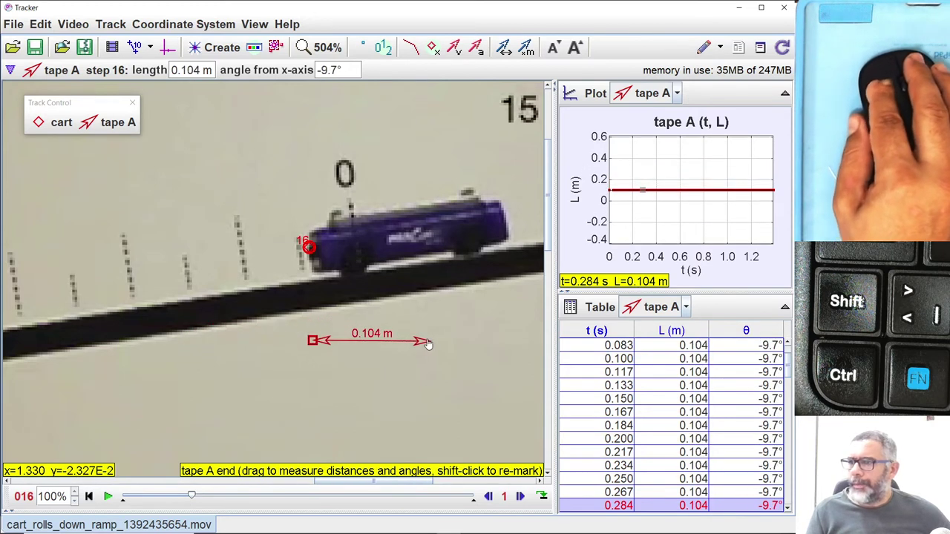
{"action": "left_click_drag", "start_coordinate": [431, 346], "coordinate": [329, 315]}
{"action": "scroll", "coordinate": [327, 312], "scroll_direction": "up", "scroll_amount": 2}
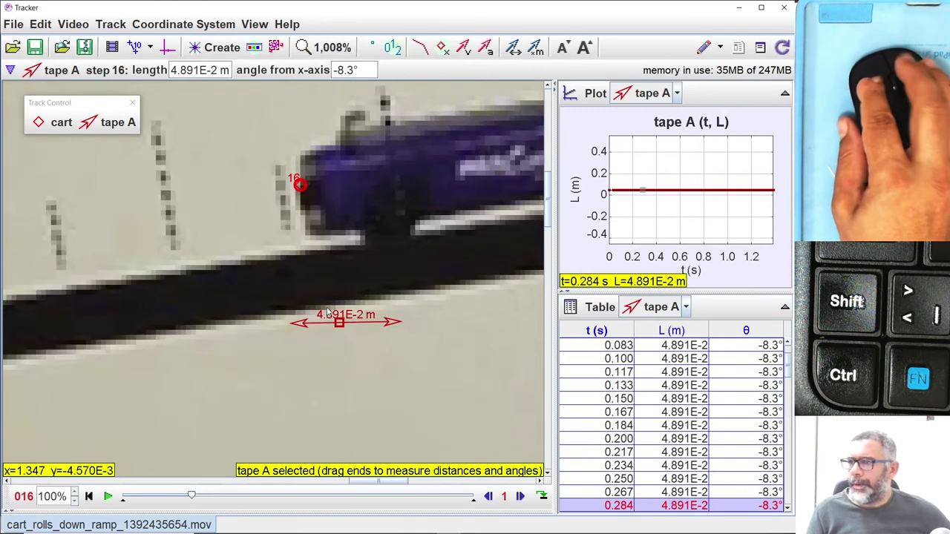
{"action": "scroll", "coordinate": [327, 313], "scroll_direction": "up", "scroll_amount": 1}
{"action": "left_click_drag", "start_coordinate": [342, 324], "coordinate": [338, 276]}
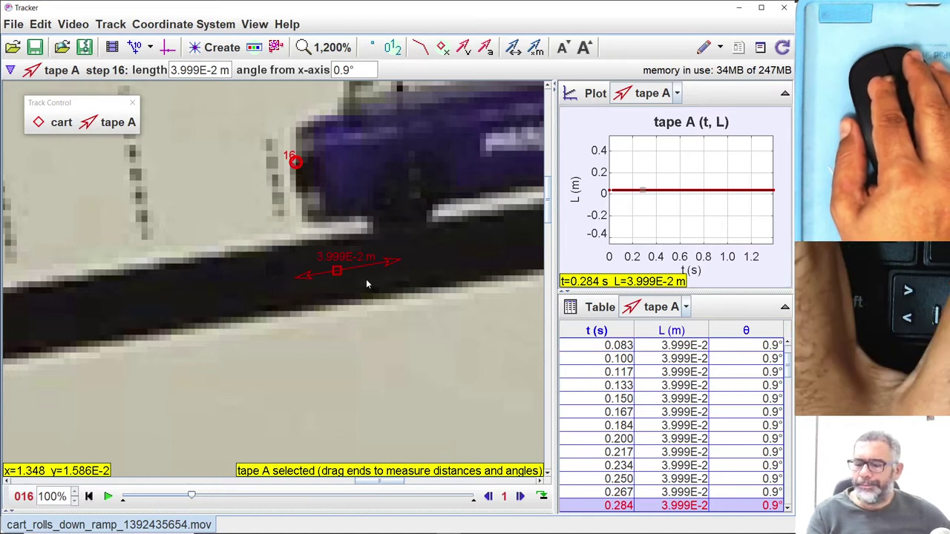
Measure the light strip under the cart's front by aligning the tape's ends with the lower front corner and the strip's other end
{"action": "left_click_drag", "start_coordinate": [300, 276], "coordinate": [305, 239]}
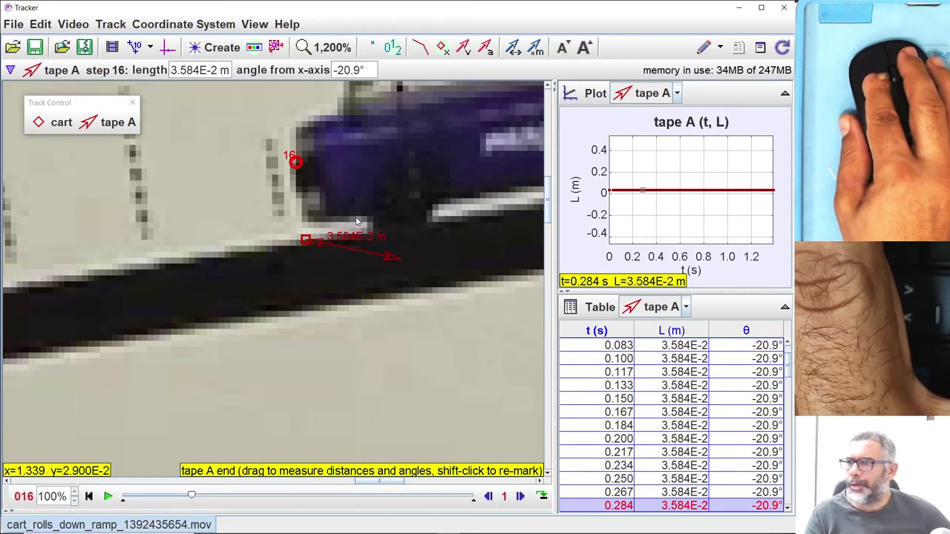
{"action": "left_click_drag", "start_coordinate": [310, 245], "coordinate": [303, 222]}
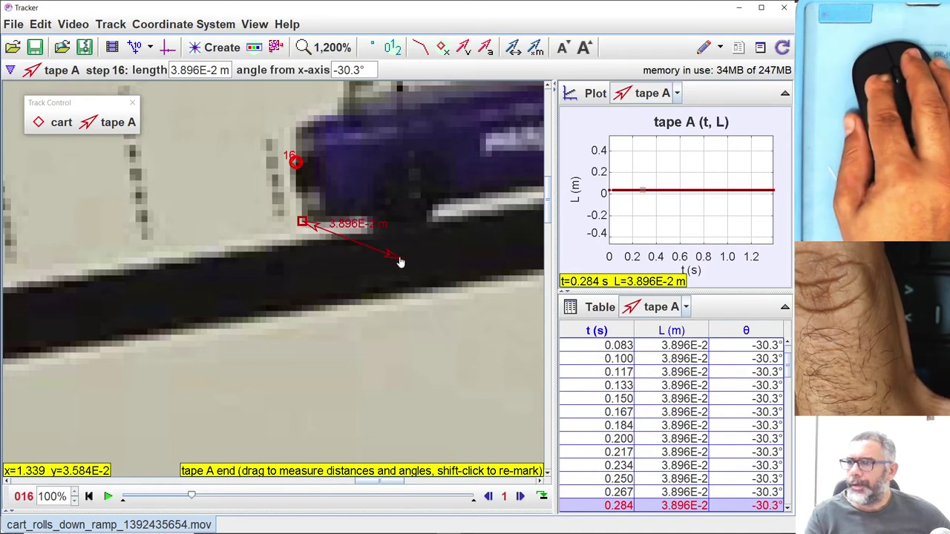
{"action": "left_click_drag", "start_coordinate": [399, 262], "coordinate": [367, 224]}
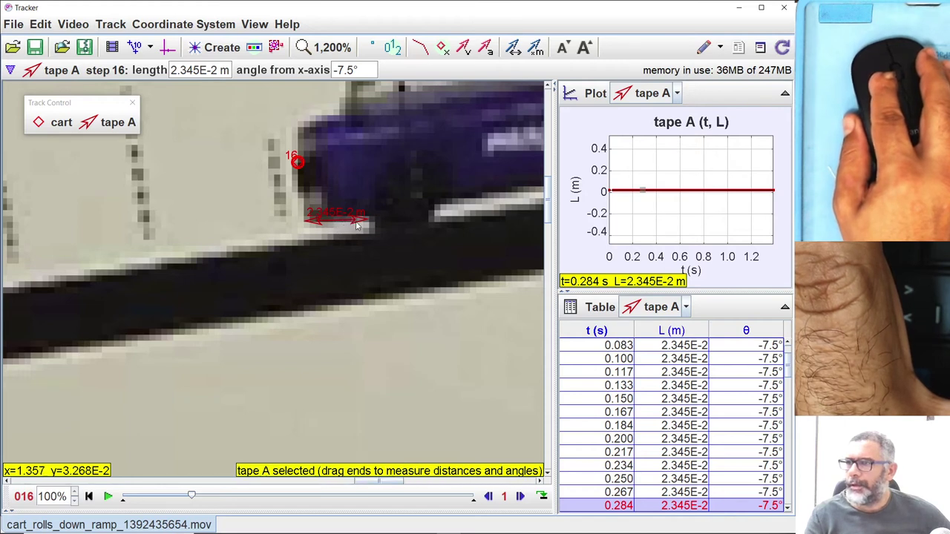
{"action": "left_click_drag", "start_coordinate": [366, 223], "coordinate": [363, 224]}
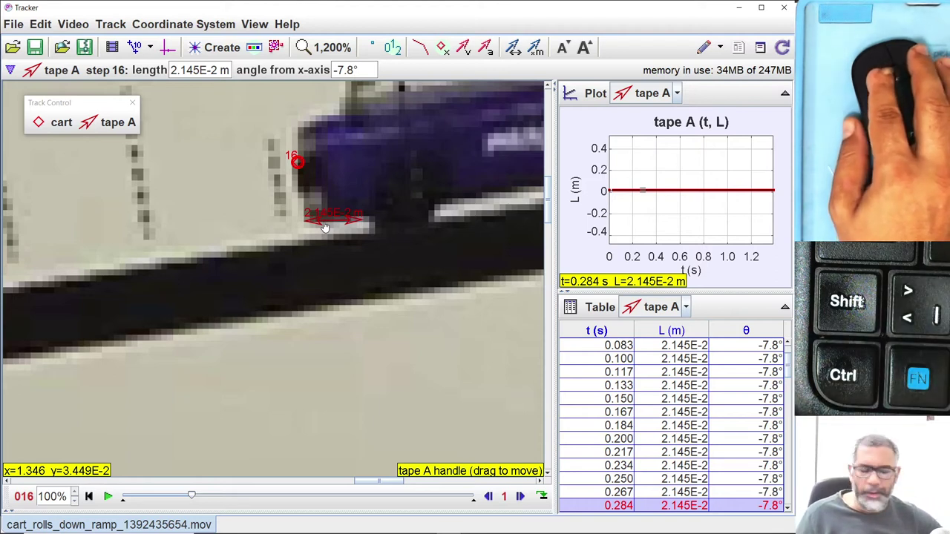
{"action": "left_click", "coordinate": [324, 227]}
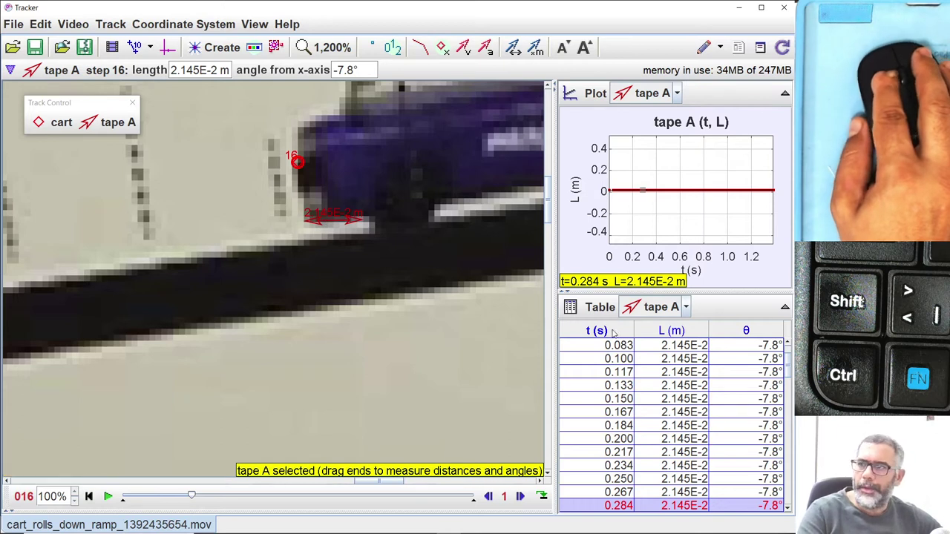
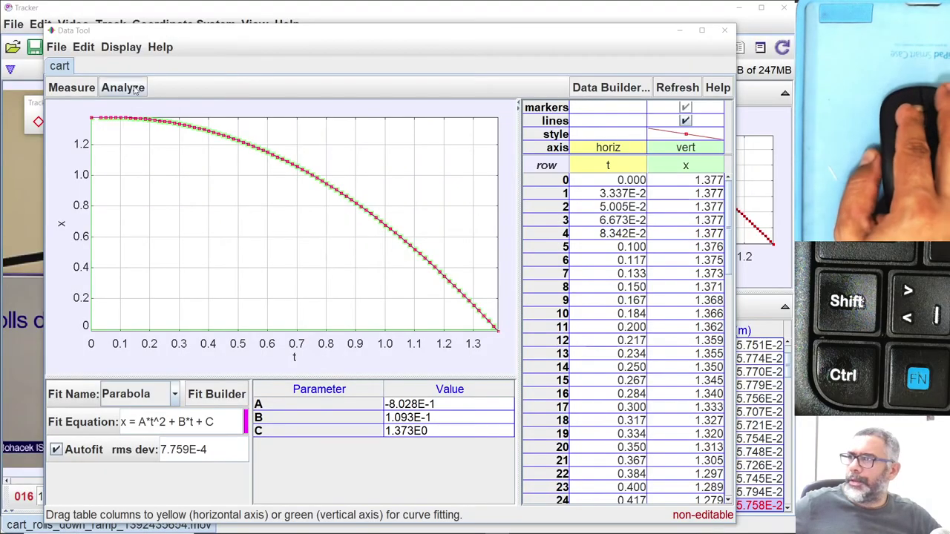
Analyze the cart's vx versus t plot in the Data Tool with a Line curve fit and check the fit parameter B's standard error
{"action": "left_click_drag", "start_coordinate": [202, 34], "coordinate": [187, 21]}
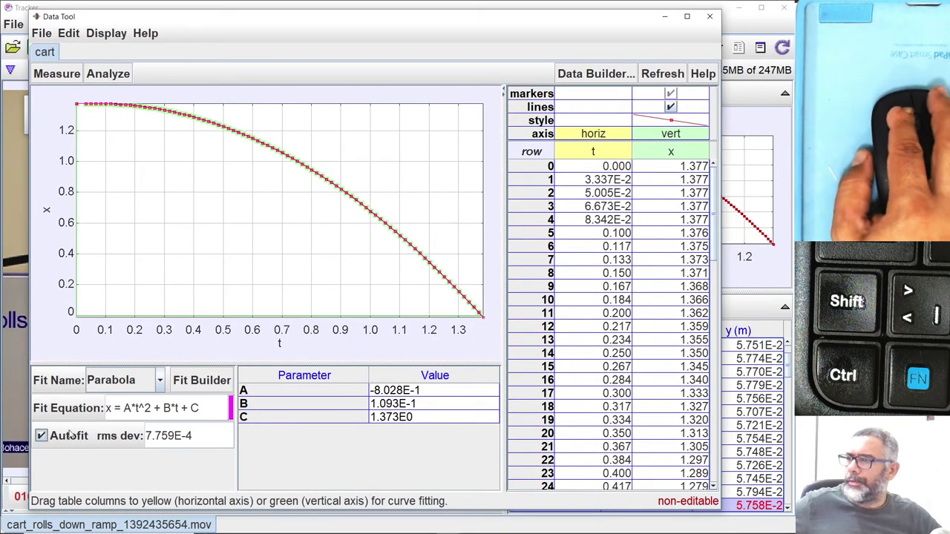
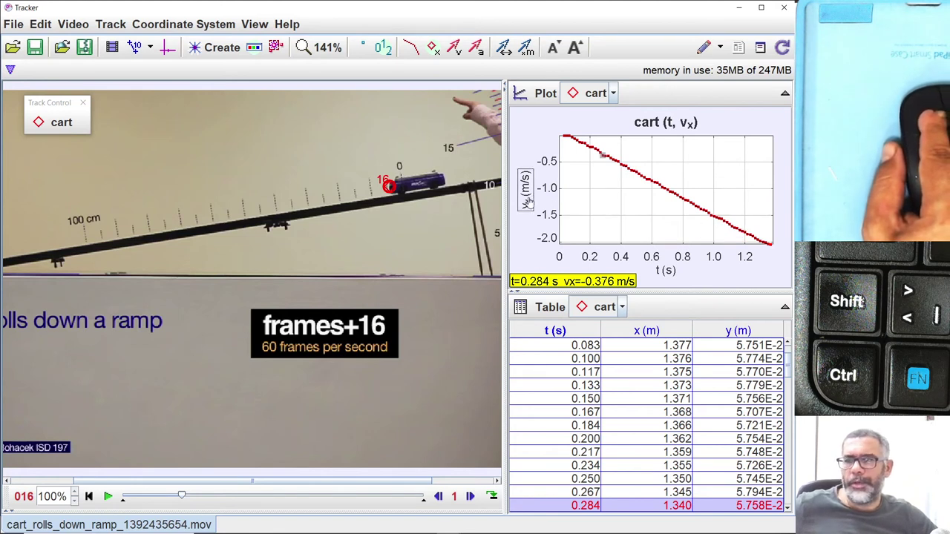
{"action": "right_click", "coordinate": [615, 192]}
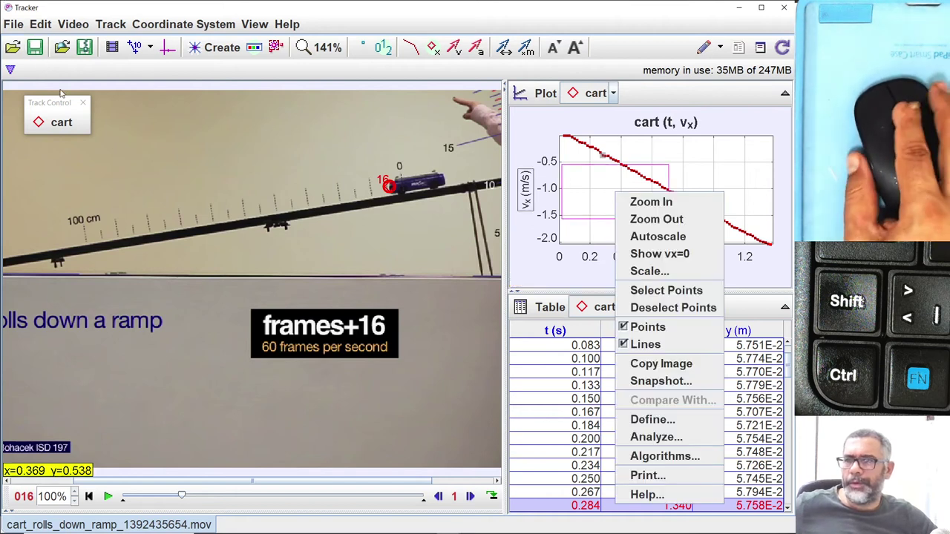
{"action": "left_click", "coordinate": [654, 437]}
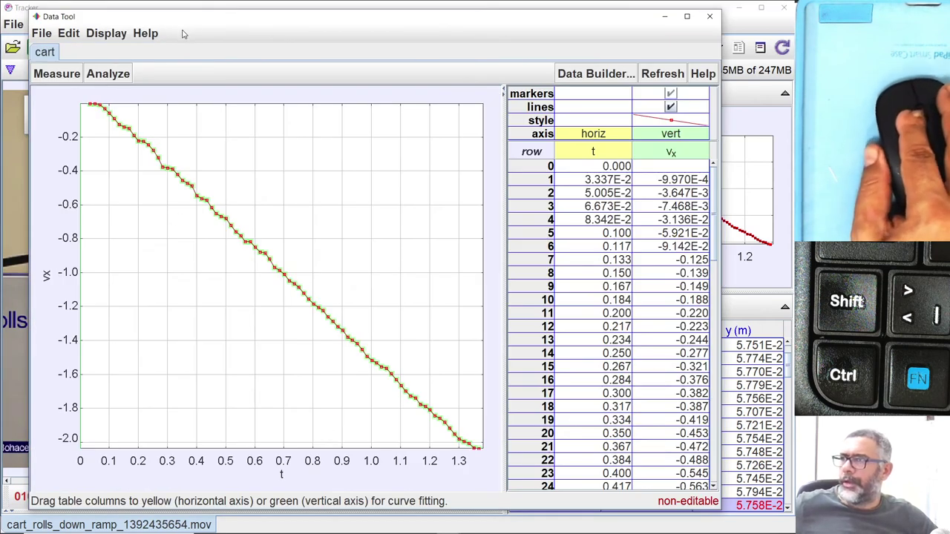
{"action": "left_click", "coordinate": [107, 74]}
{"action": "left_click", "coordinate": [113, 112]}
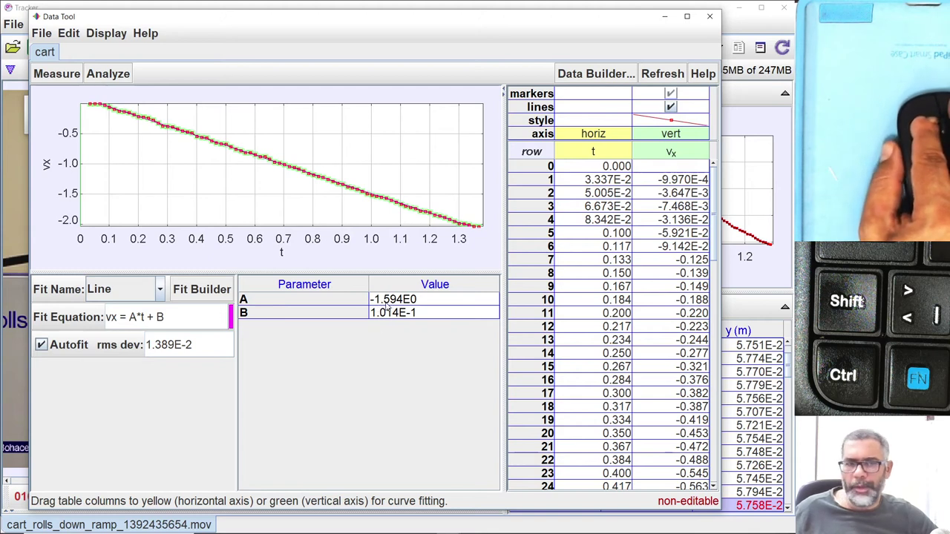
{"action": "mouse_move", "coordinate": [387, 308]}
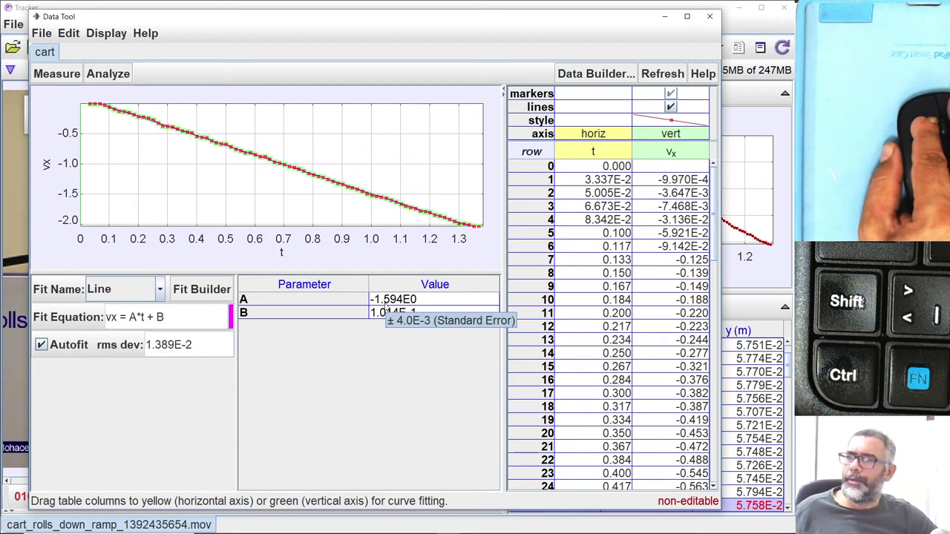